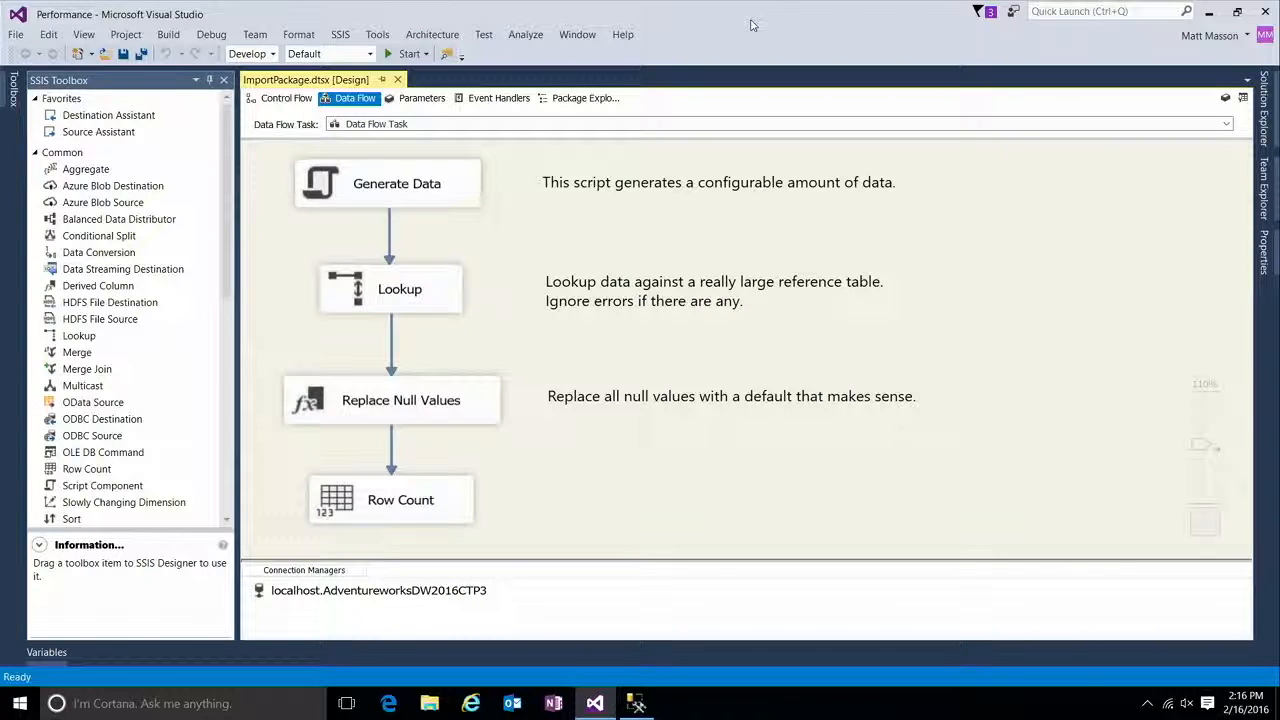
Step: Examine the Generate Data, Lookup, Replace Null Values and Row Count components in the ImportPackage.dtsx data flow
left_click(468, 192)
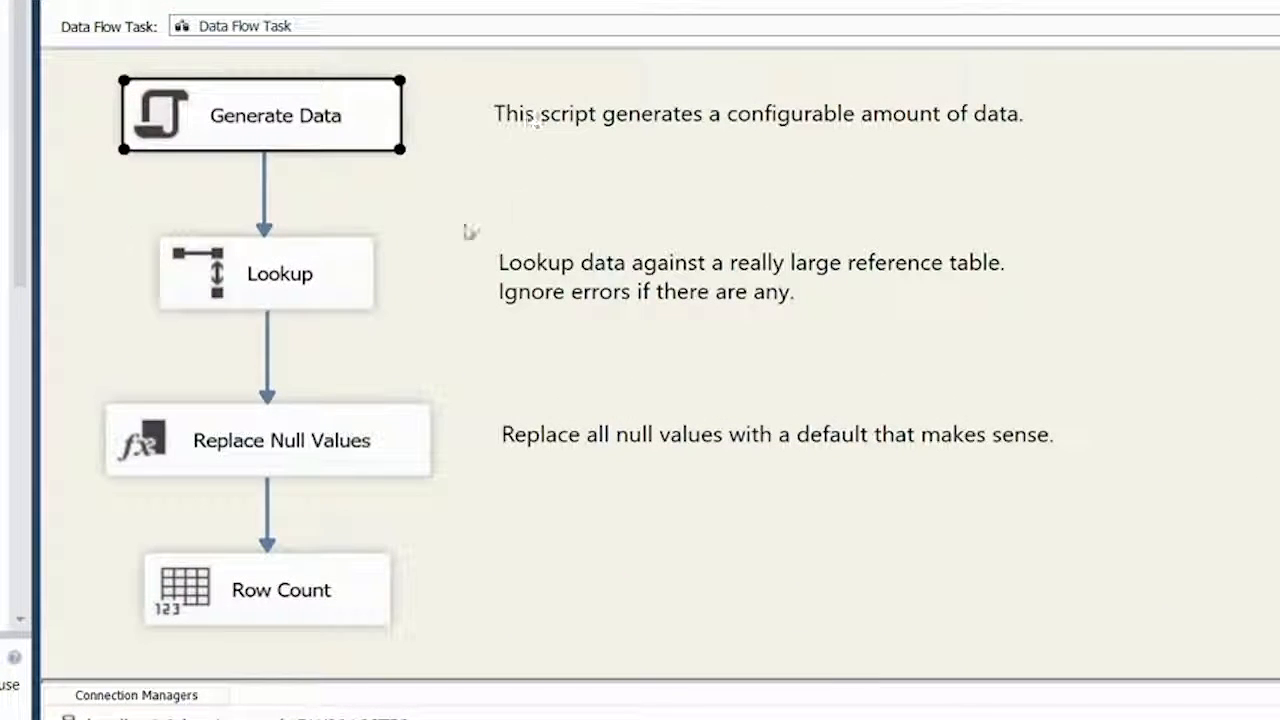
left_click(340, 277)
left_click(408, 472)
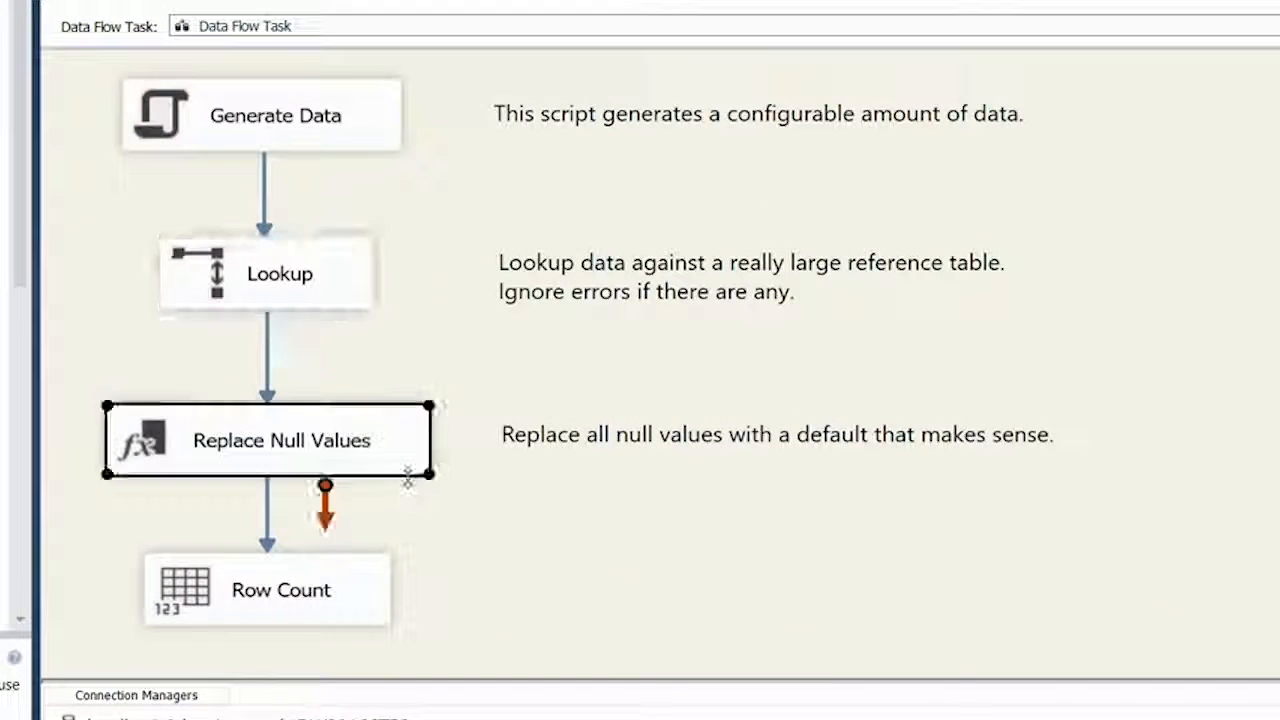
left_click(606, 534)
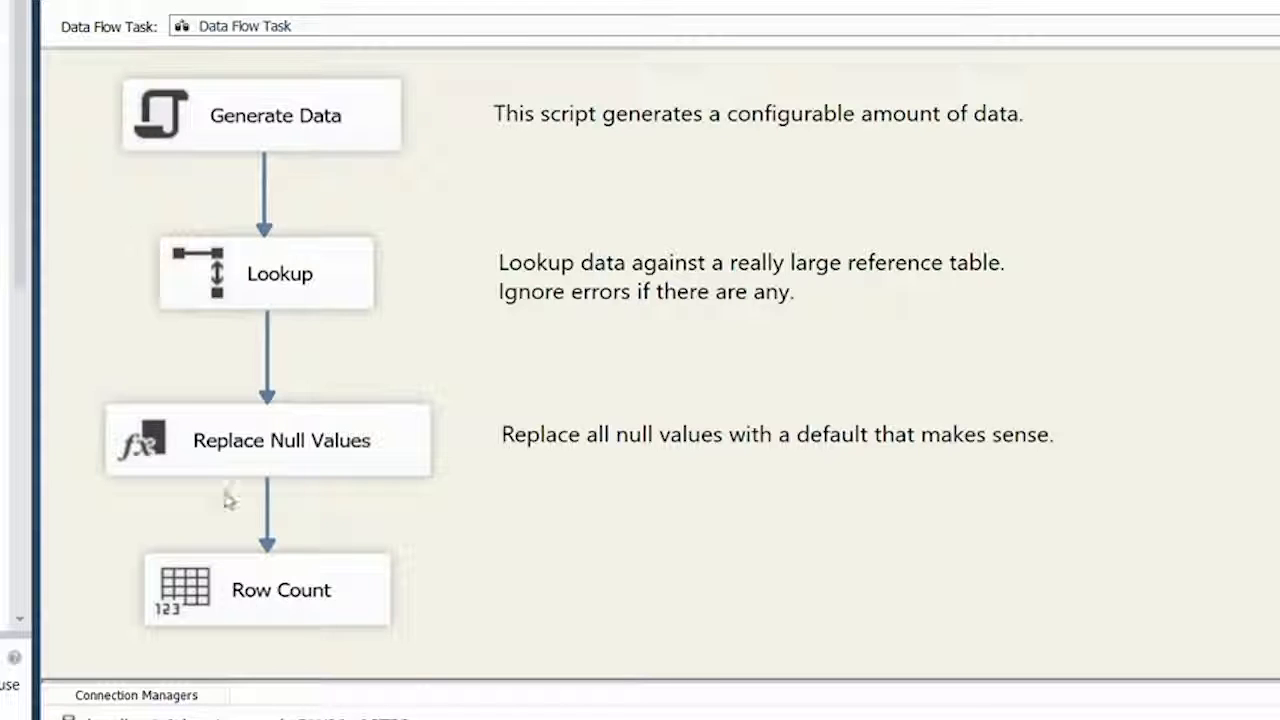
left_click(383, 601)
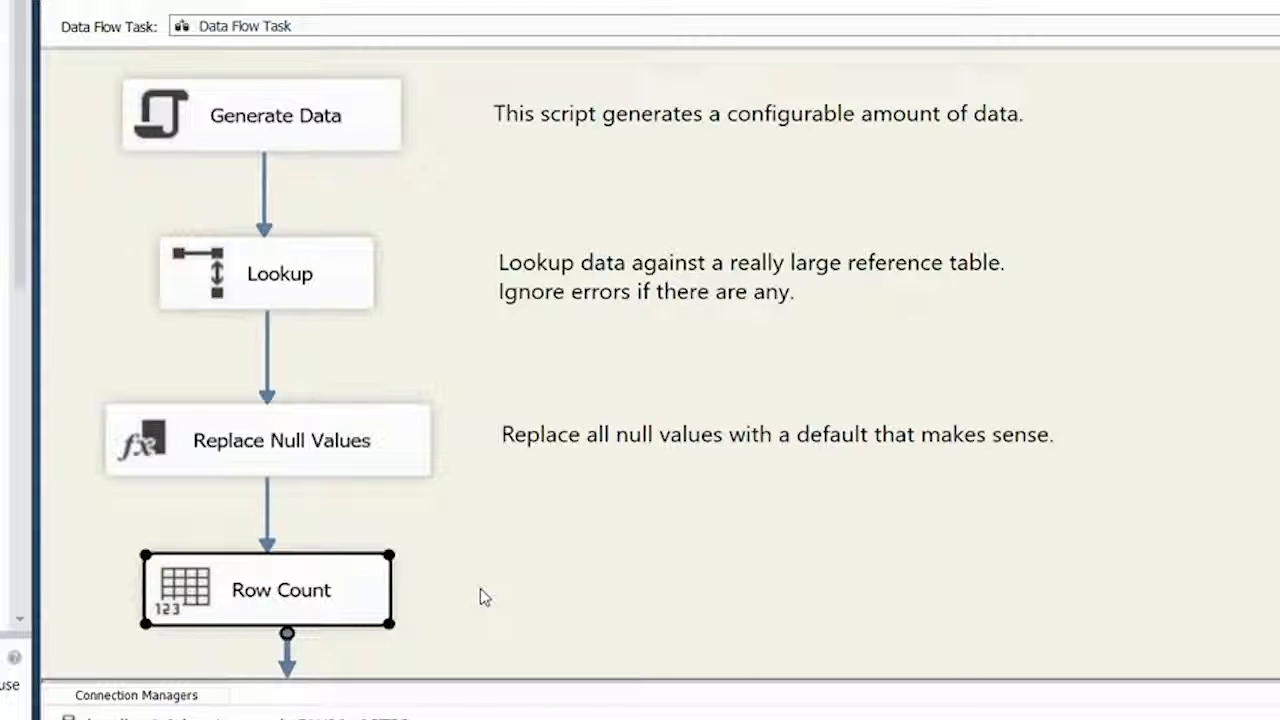
left_click(481, 596)
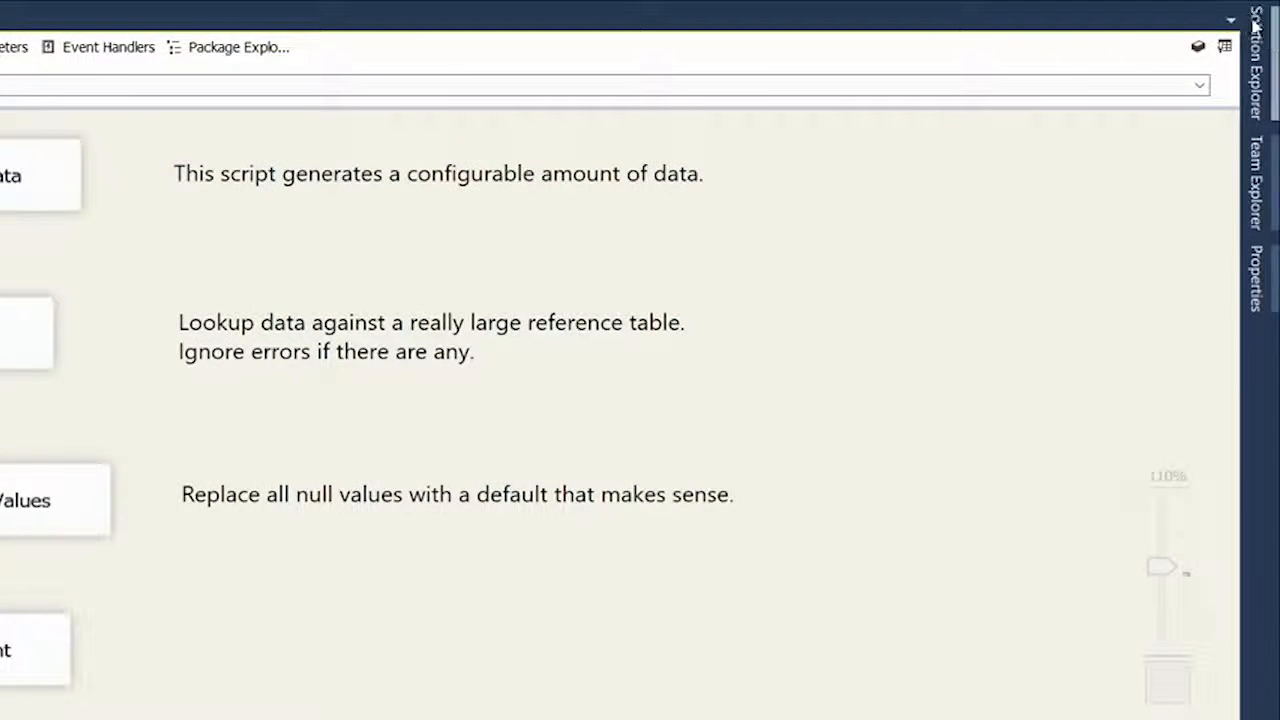
Step: Deploy the Performance project to the localhost server at /SSISDB/PerformanceDemo/Performance
left_click(1257, 55)
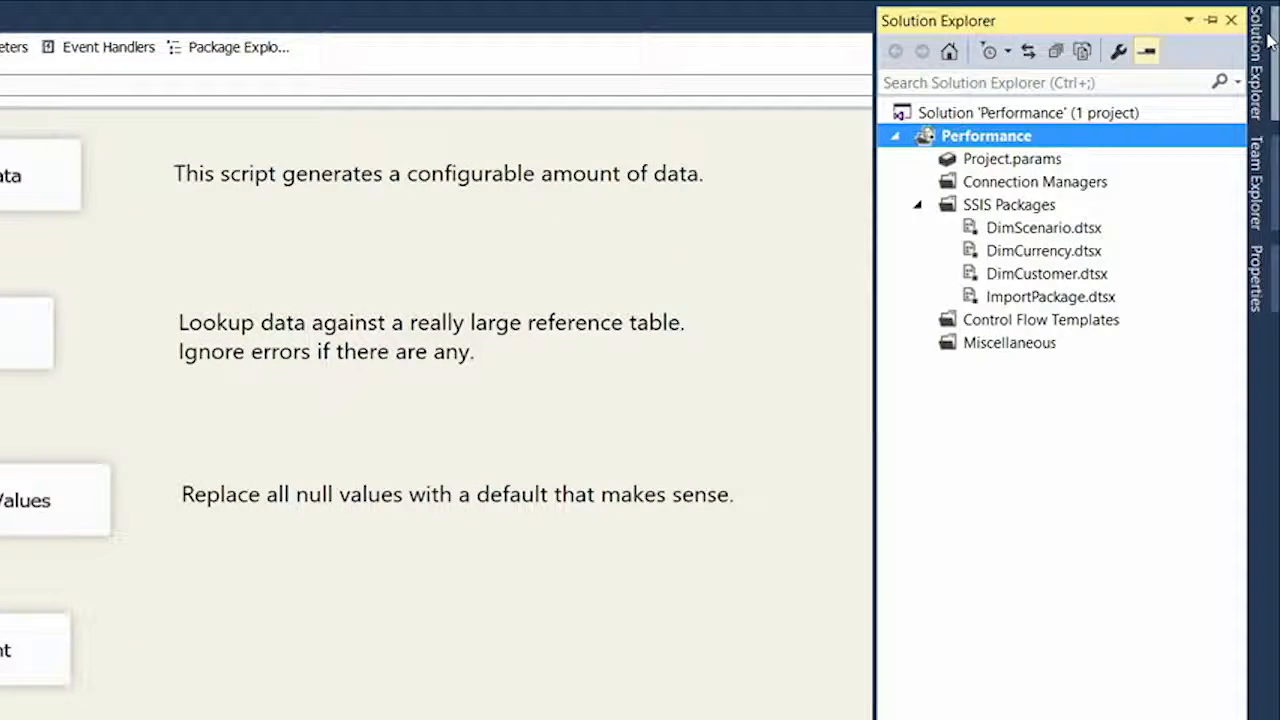
right_click(985, 145)
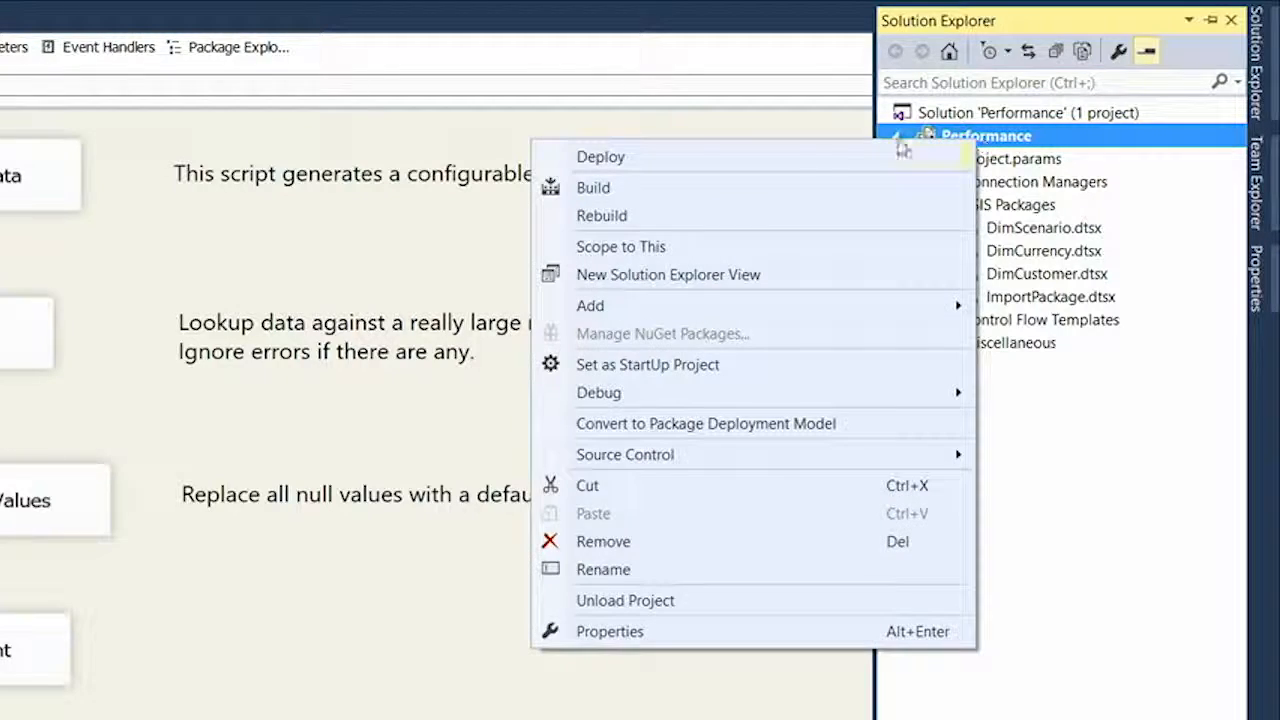
left_click(677, 171)
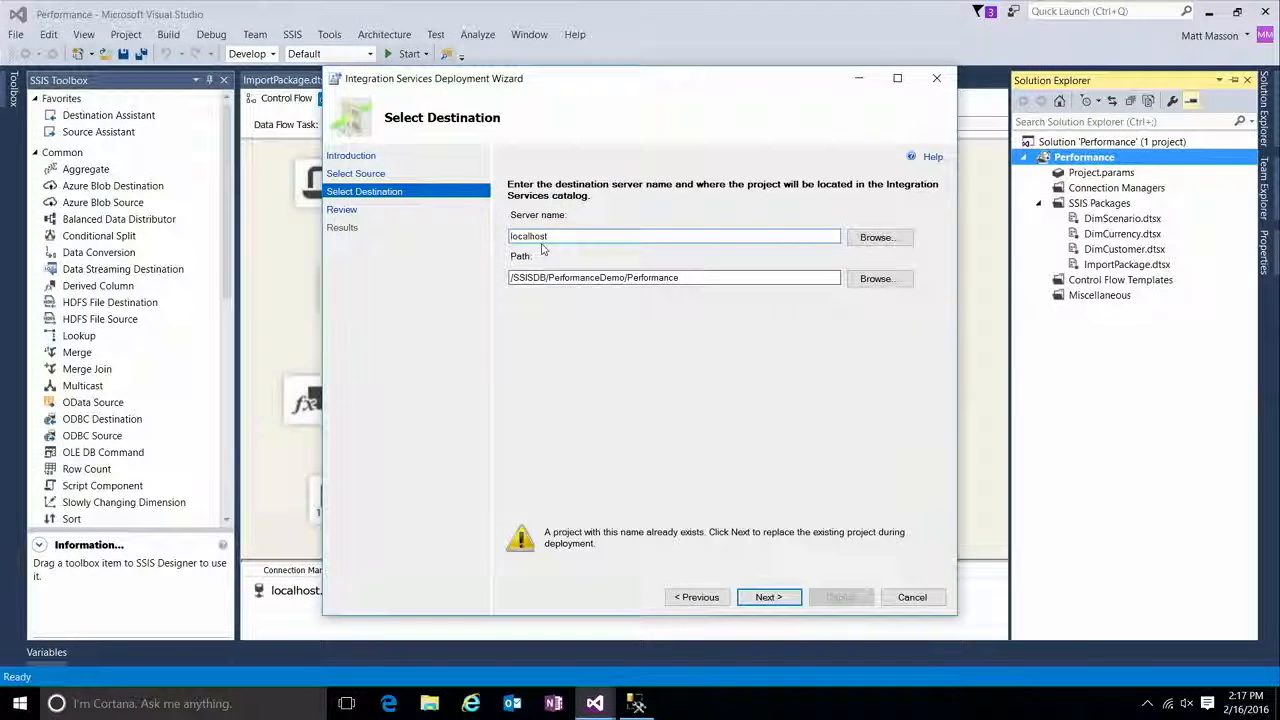
left_click(565, 234)
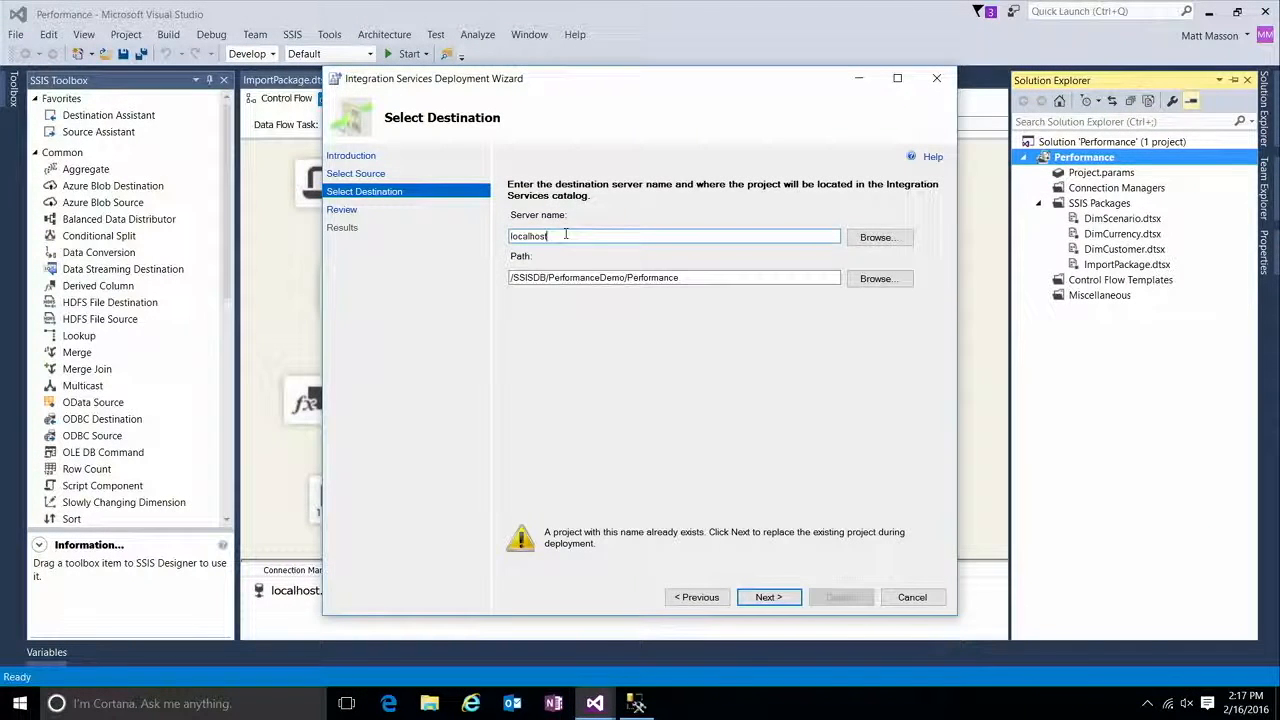
left_click(701, 274)
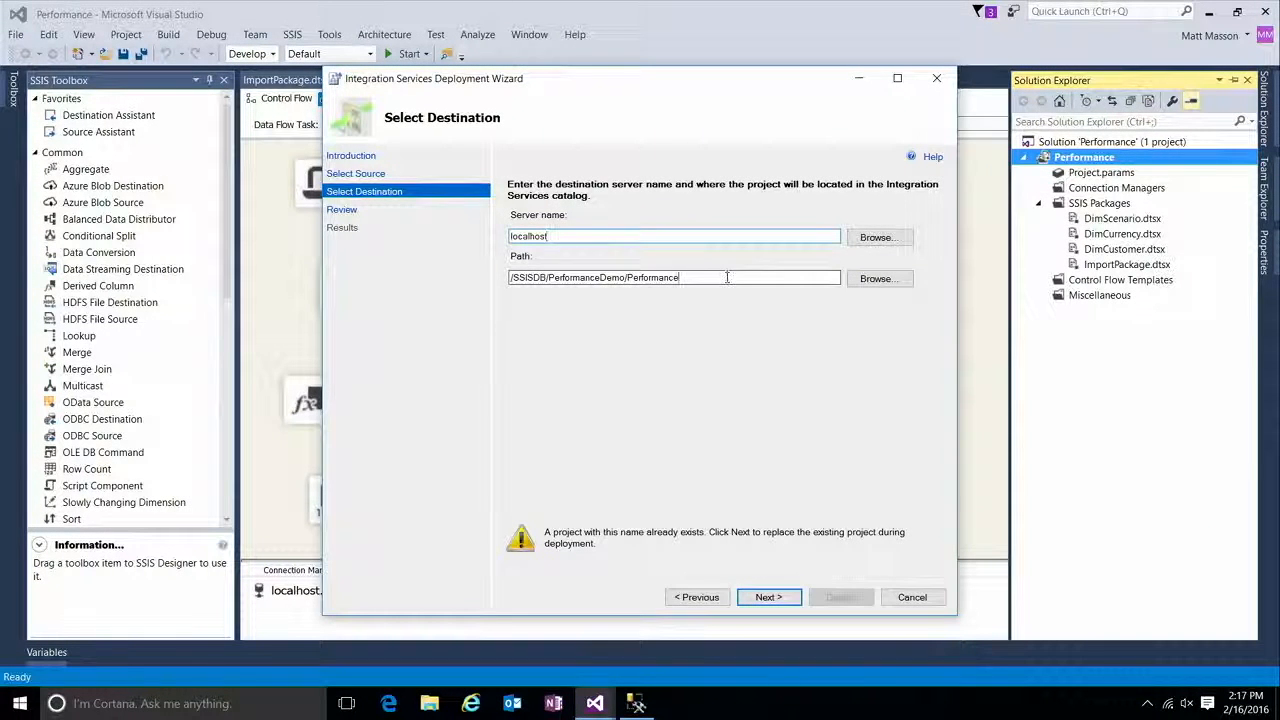
left_click(774, 597)
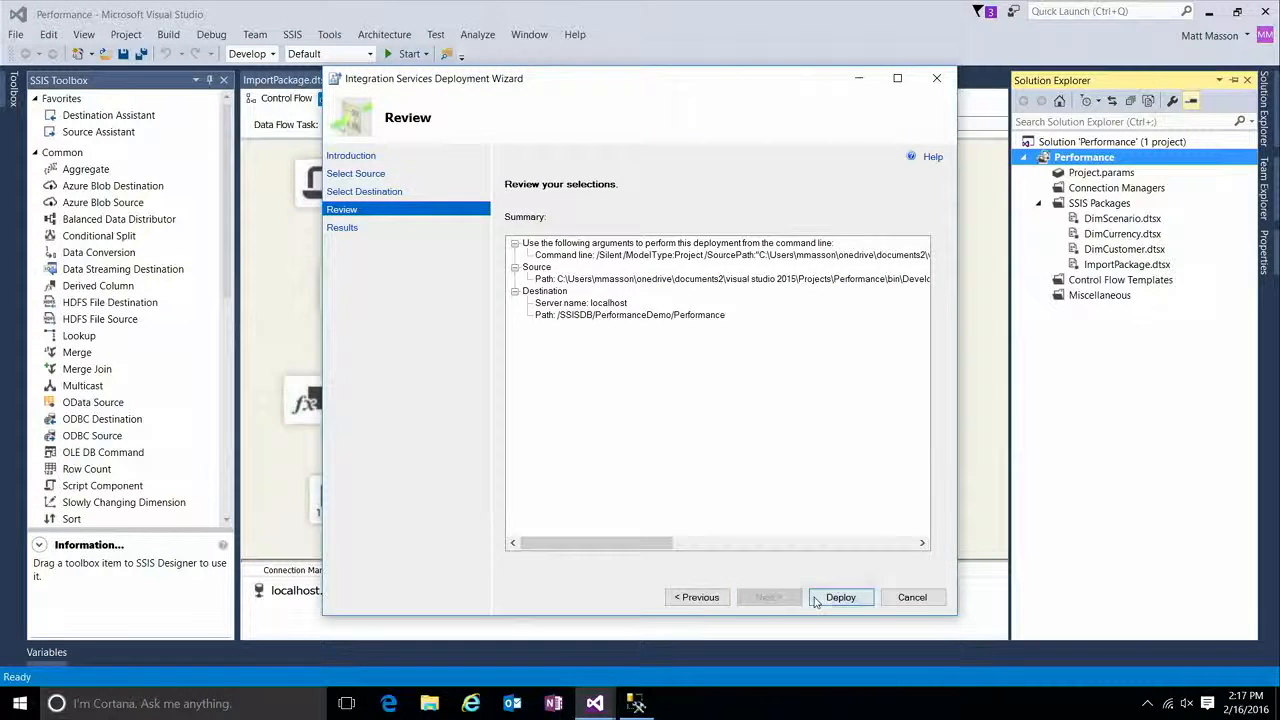
left_click(815, 599)
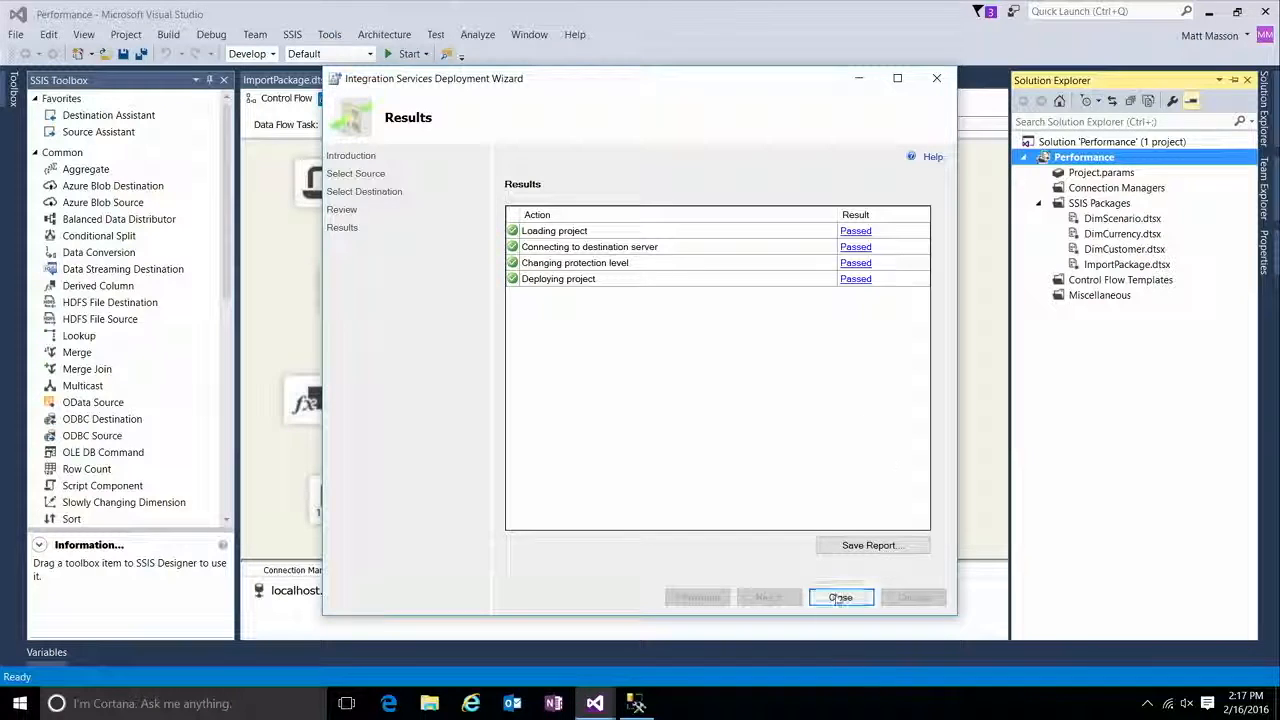
left_click(840, 597)
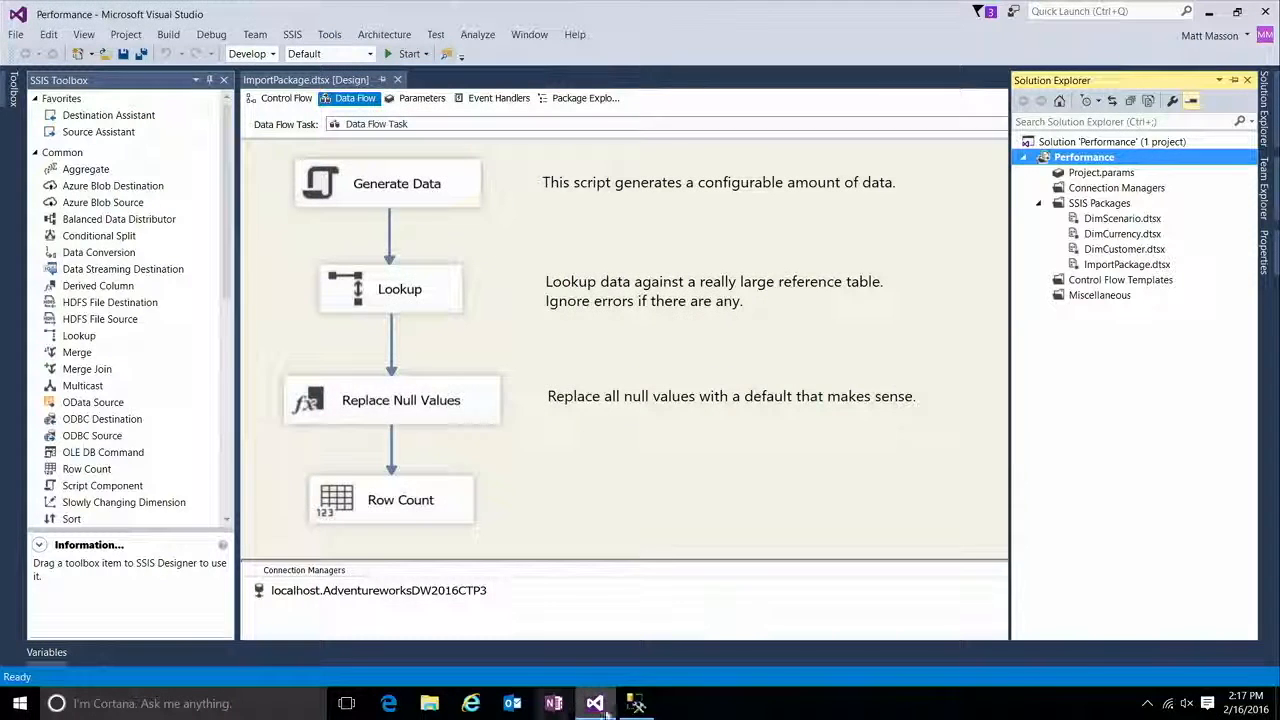
Step: Switch to SQL Server Management Studio and open the customized logging level management of the SSISDB catalog under Integration Services Catalogs
left_click(638, 705)
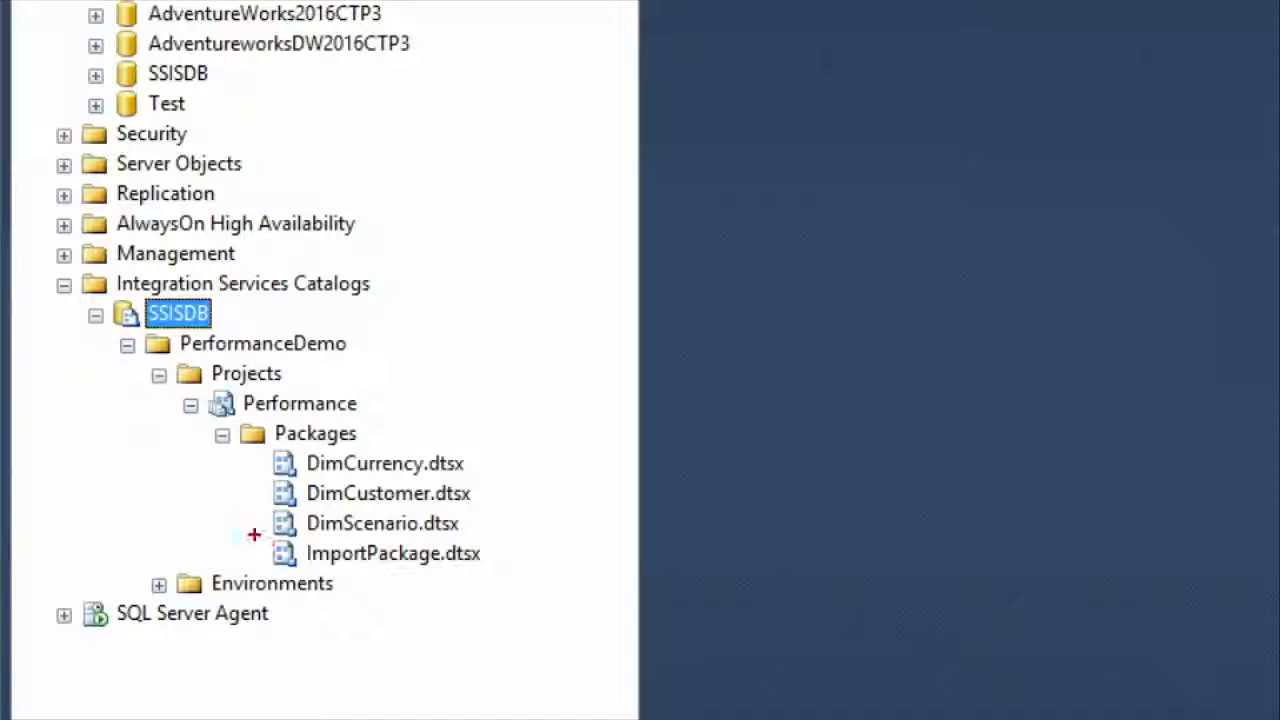
mouse_move(254, 533)
left_mouse_down()
mouse_move(272, 550)
mouse_move(509, 578)
left_mouse_up()
key("Escape")
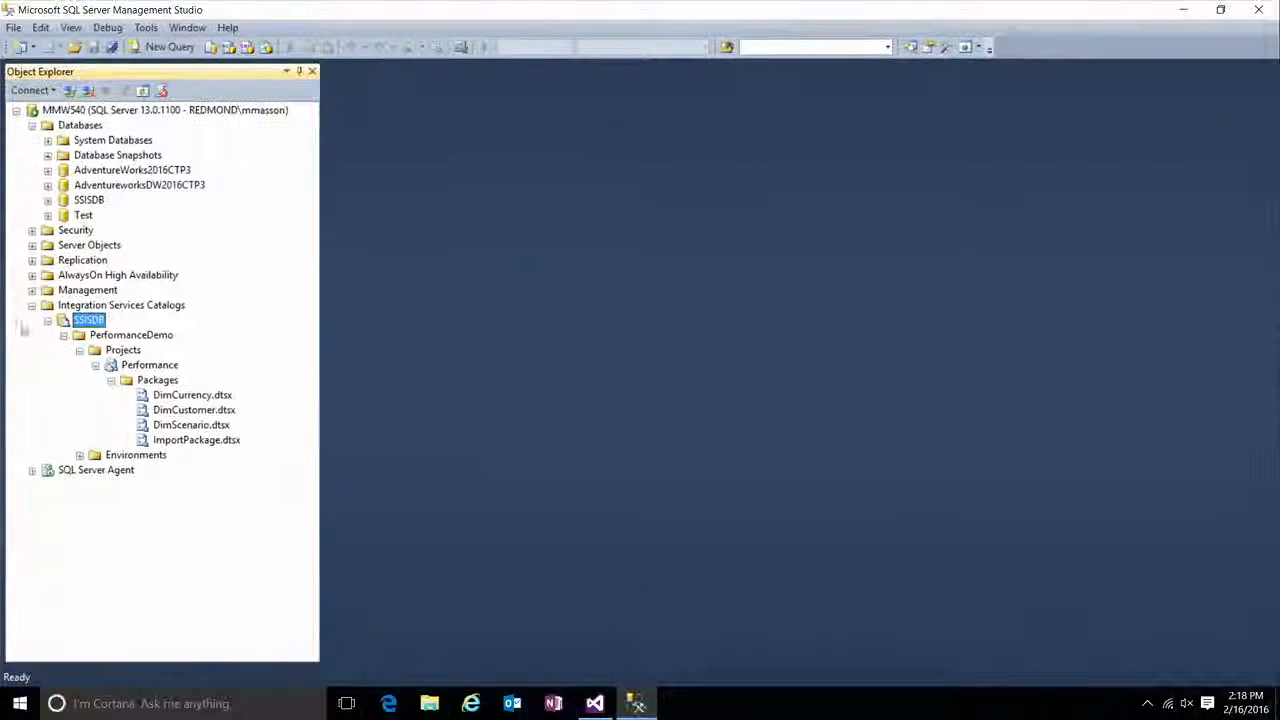
right_click(88, 322)
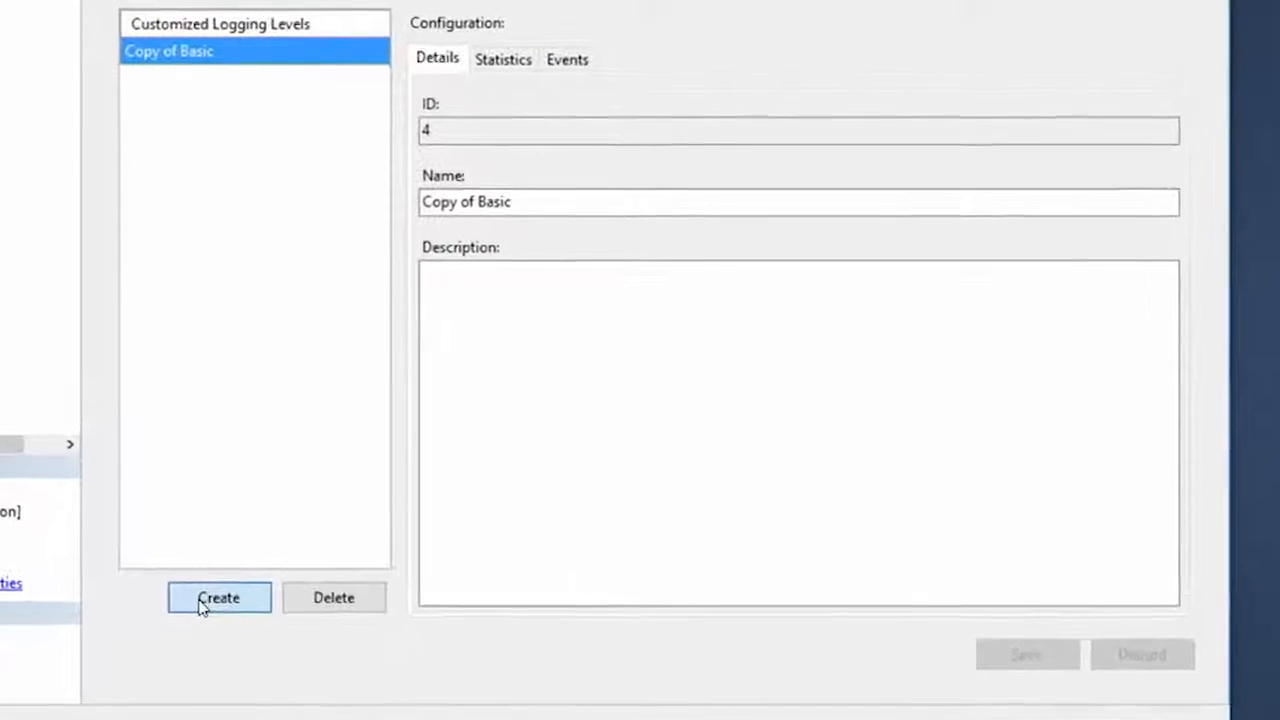
Step: Create a customized logging level named DemoLoggingLevel based on the existing Performance logging level
left_click(258, 577)
left_click(280, 192)
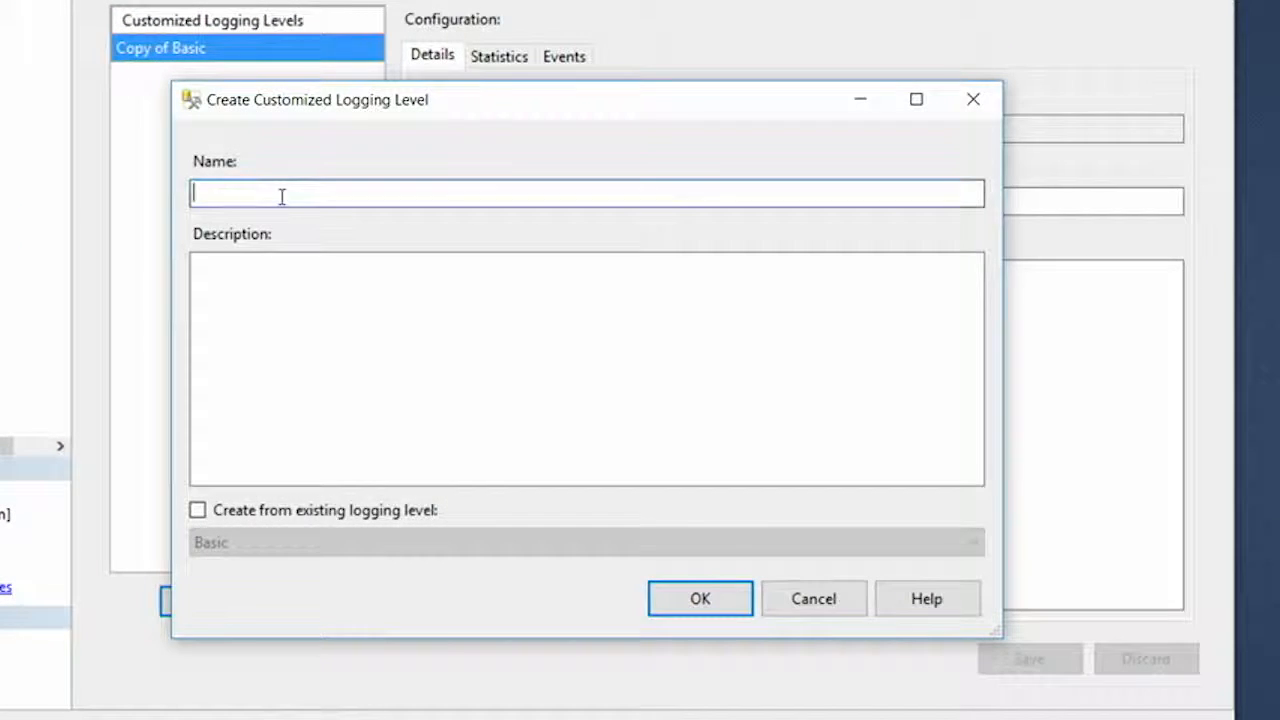
type("DemoLi")
type("ggingLevel")
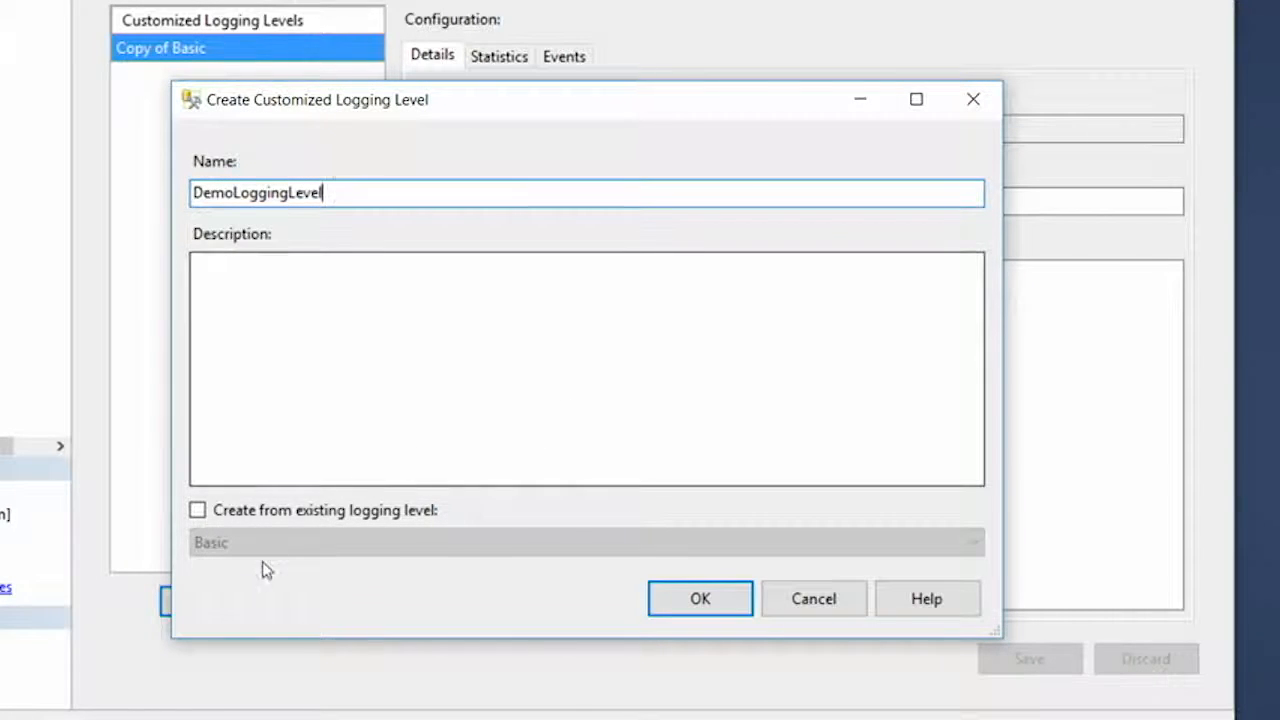
left_click(308, 512)
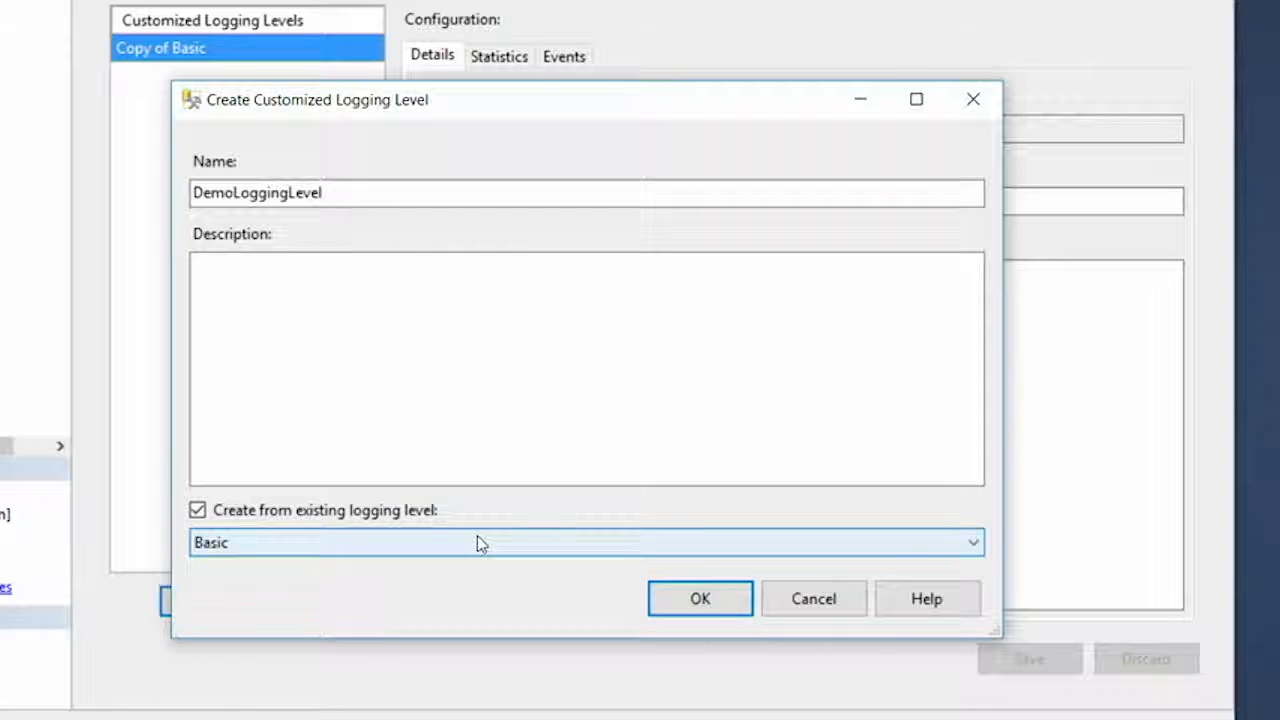
left_click(478, 541)
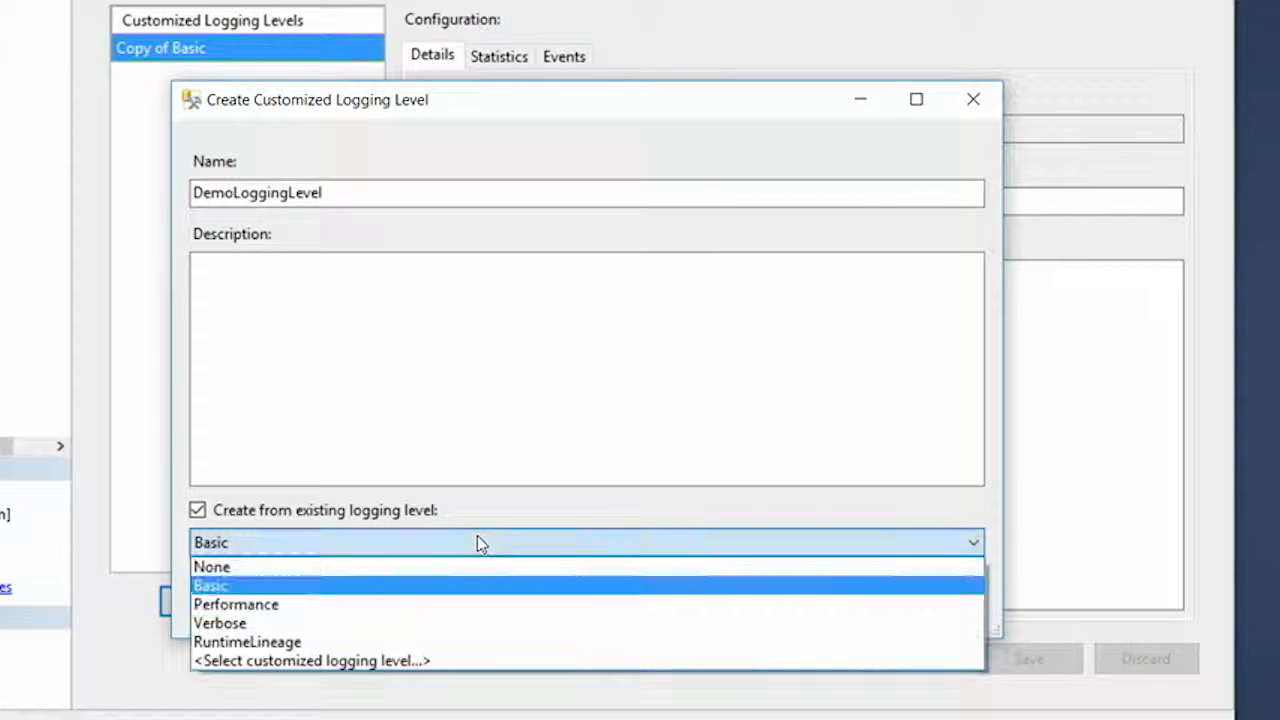
left_click(422, 605)
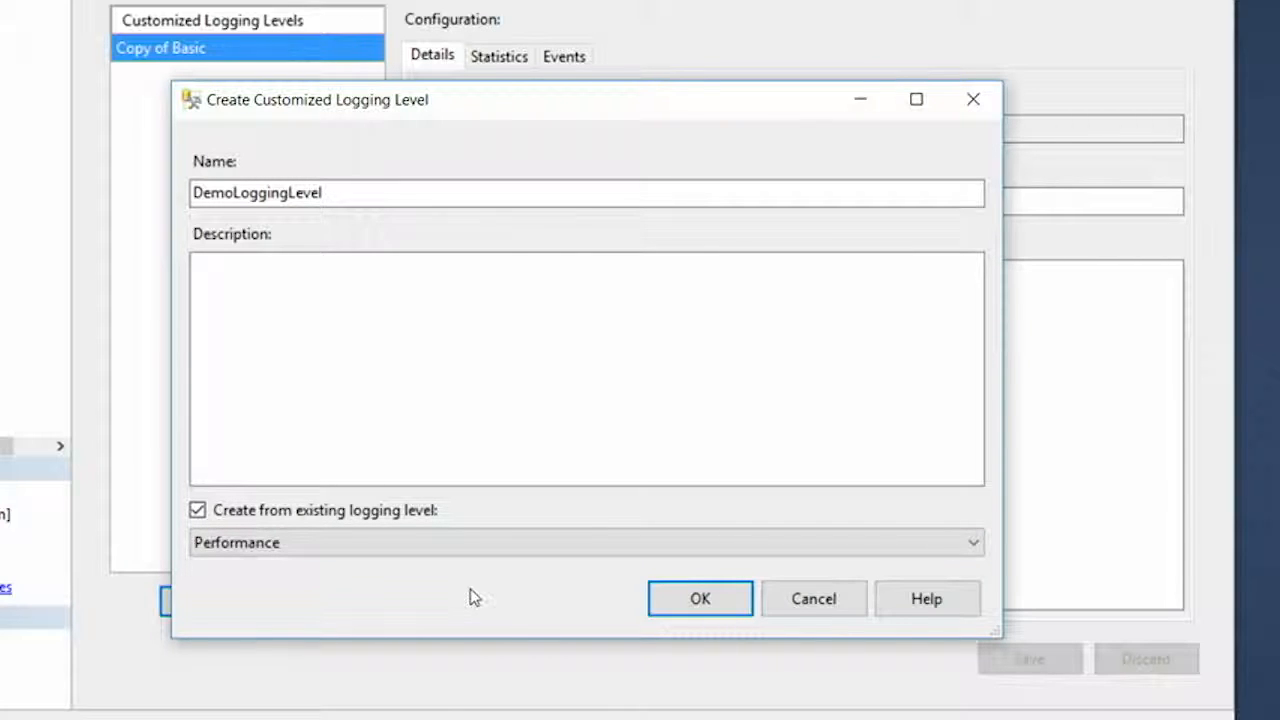
left_click(703, 610)
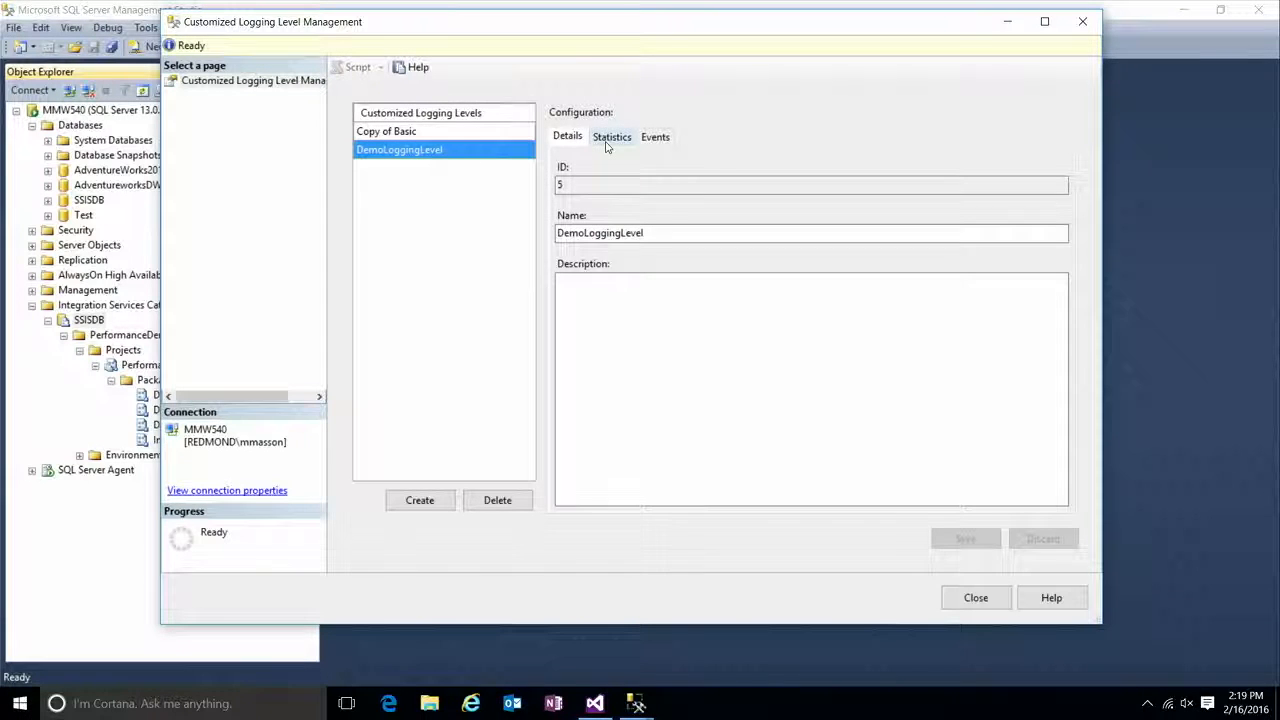
Step: Compare the events of DemoLoggingLevel with those of Copy of Basic and exclude the OnWarning event from DemoLoggingLevel
left_click(608, 143)
left_click(660, 140)
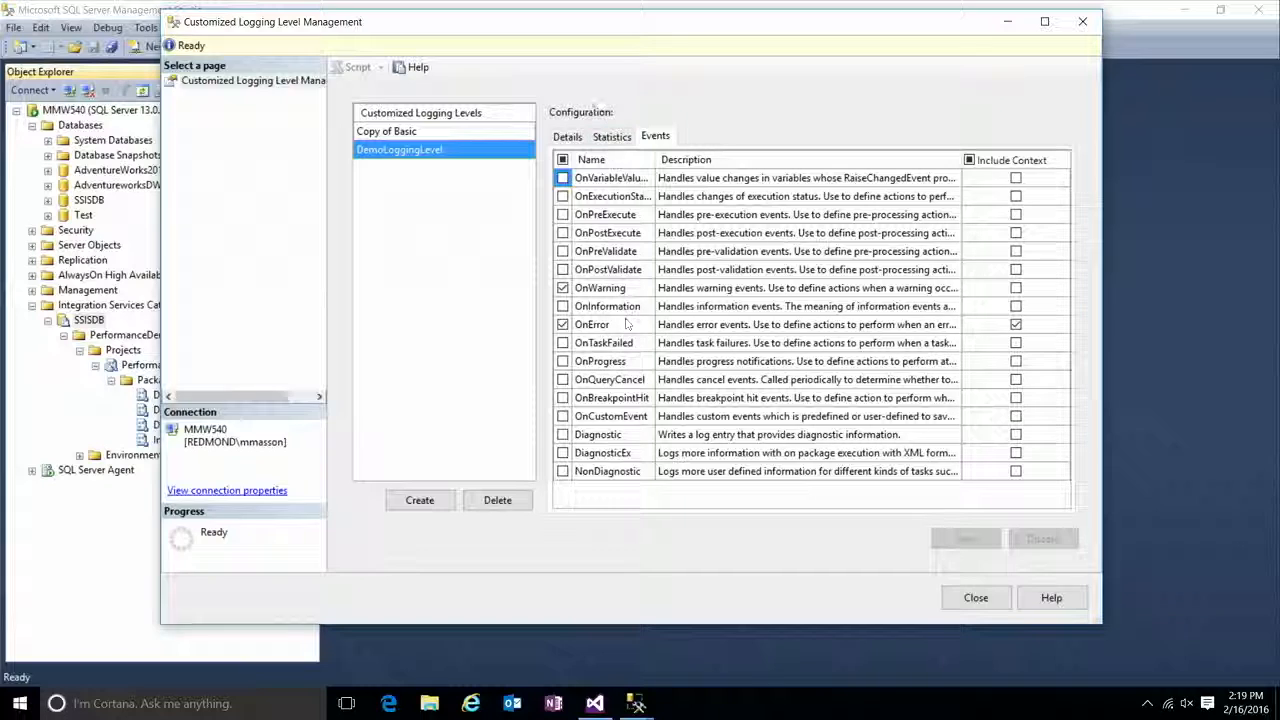
left_click(415, 137)
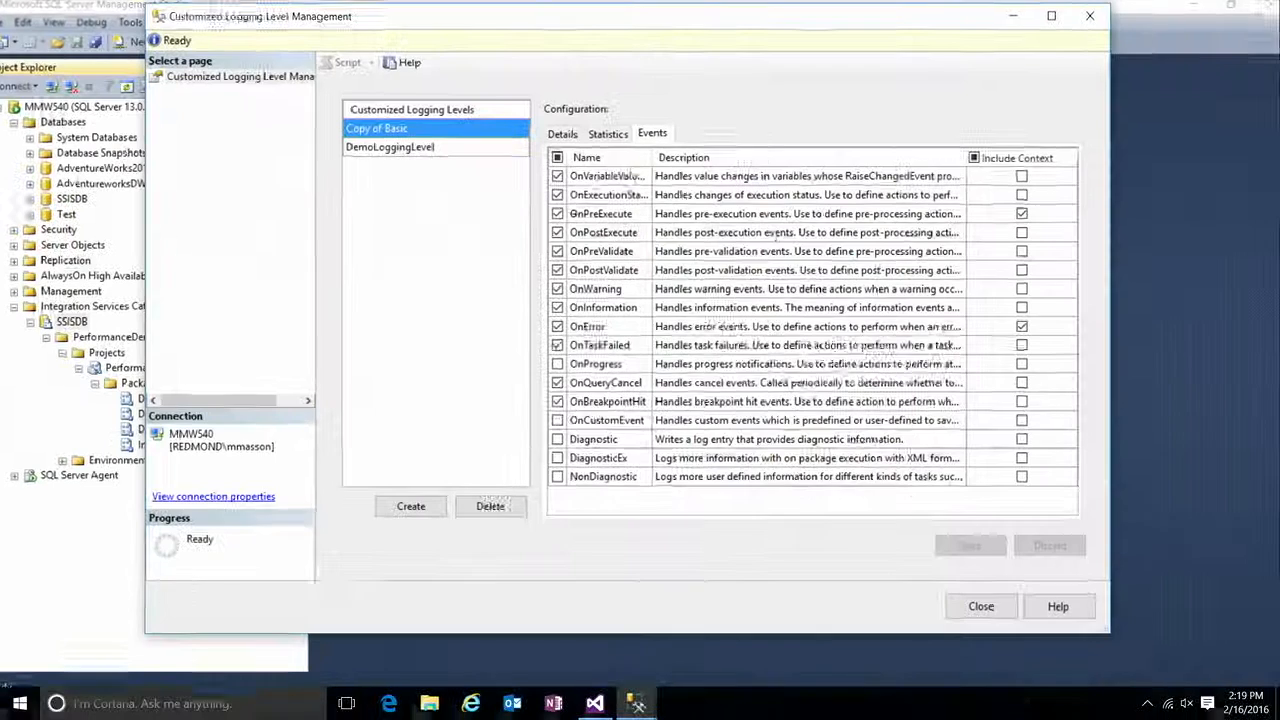
left_click(455, 150)
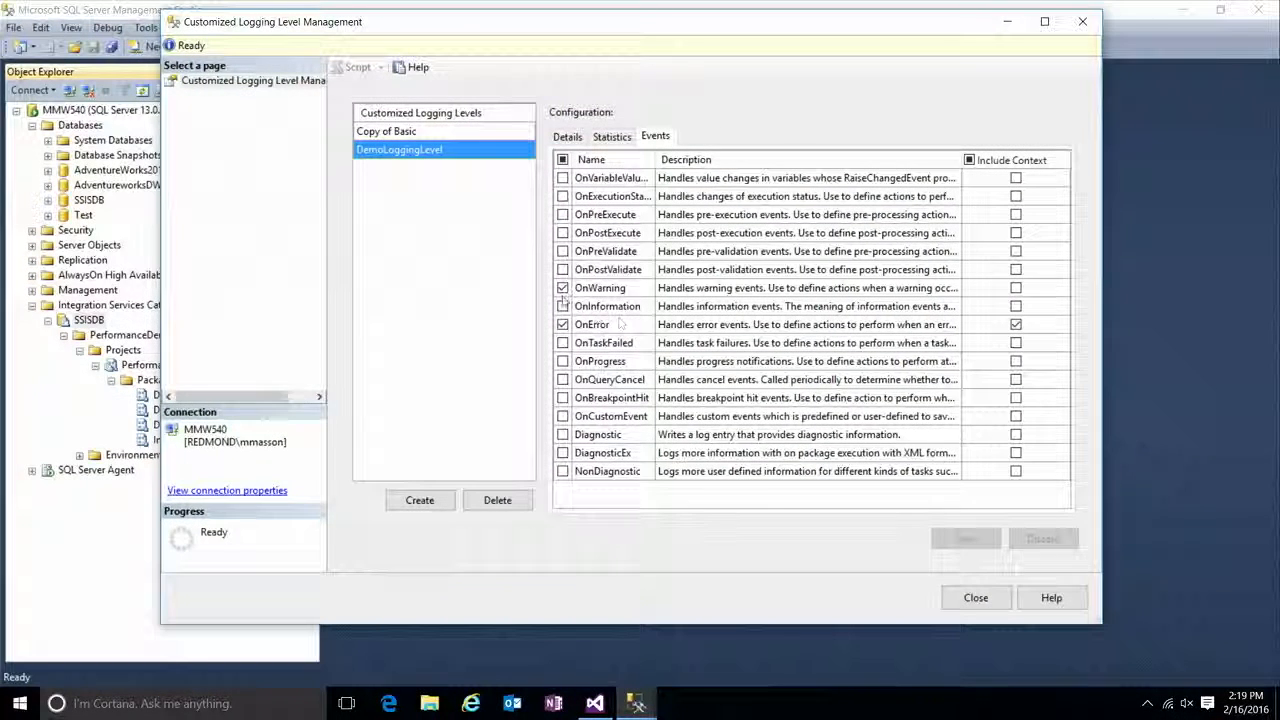
left_click(562, 288)
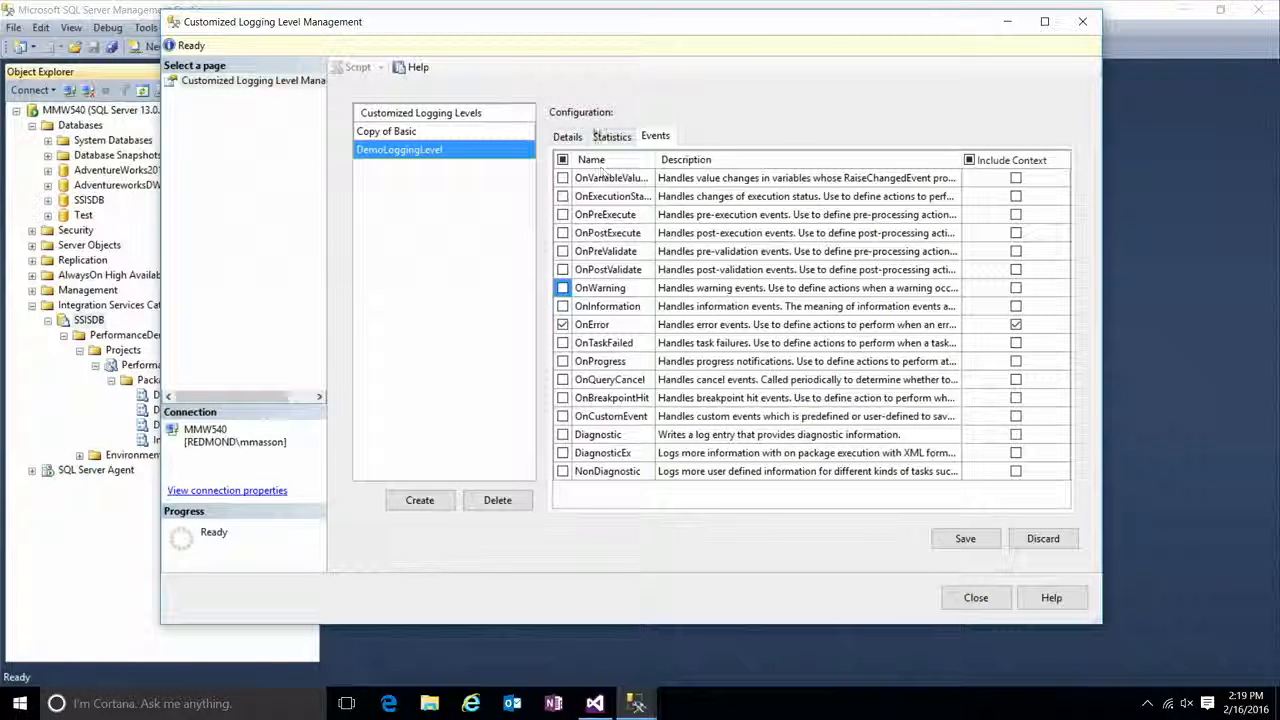
Step: Enable Component Data Volume Statistics for DemoLoggingLevel and save the customized logging level
left_click(611, 136)
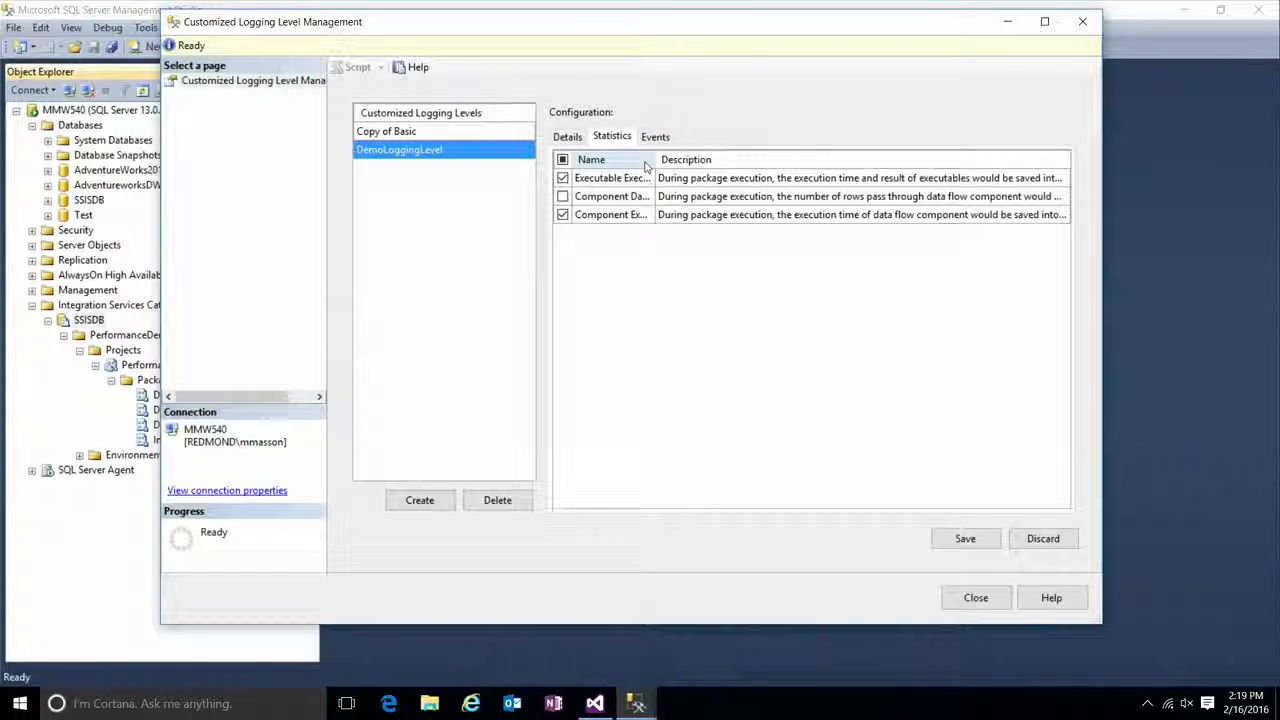
left_click_drag(655, 160, 748, 166)
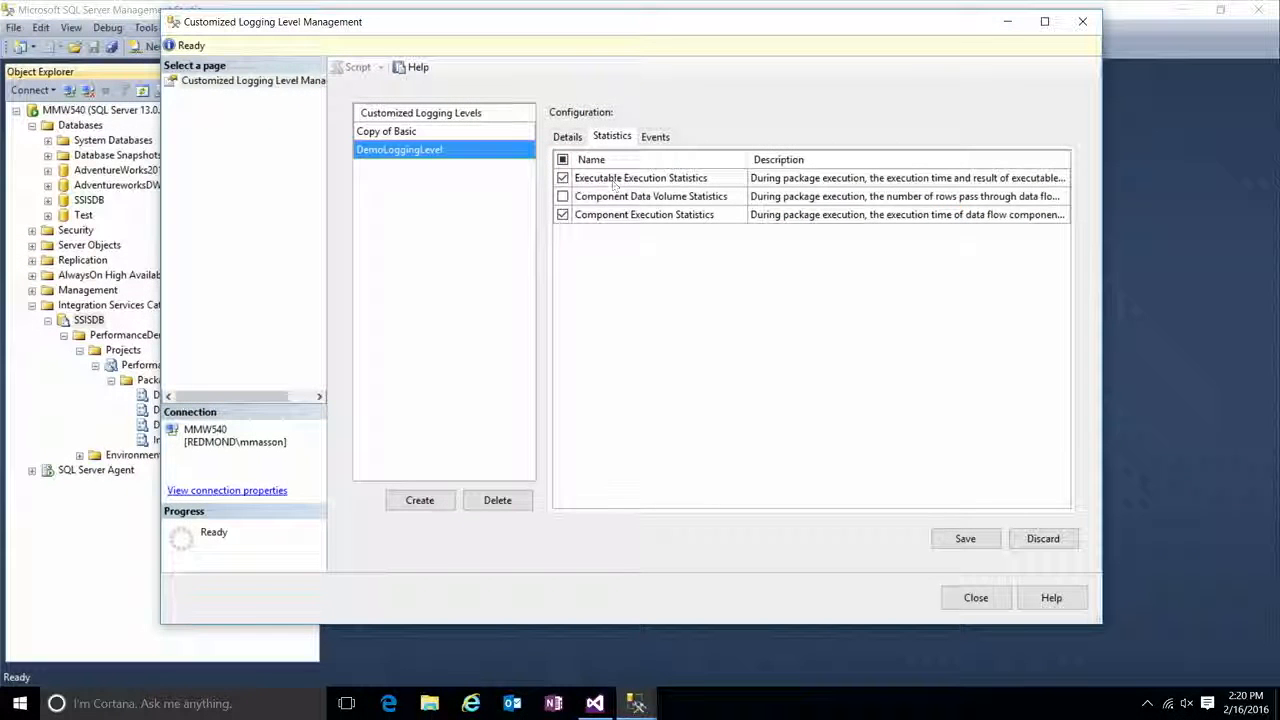
left_click(562, 197)
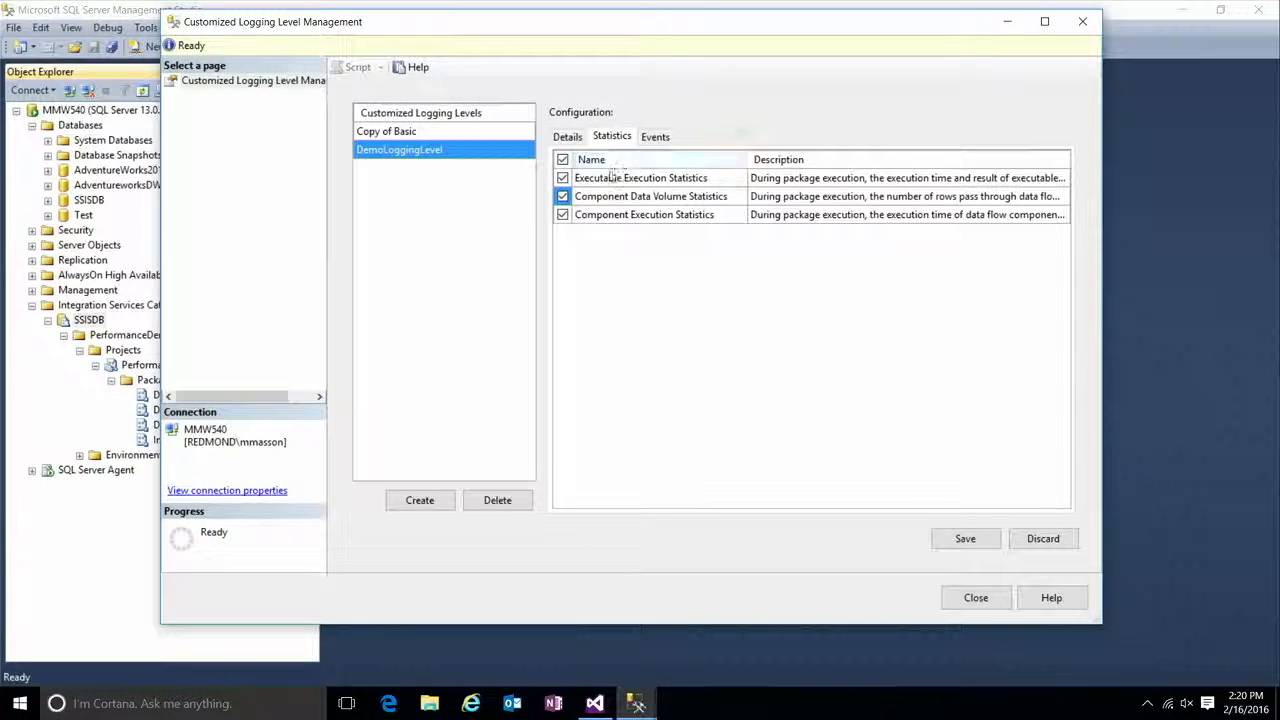
left_click(650, 138)
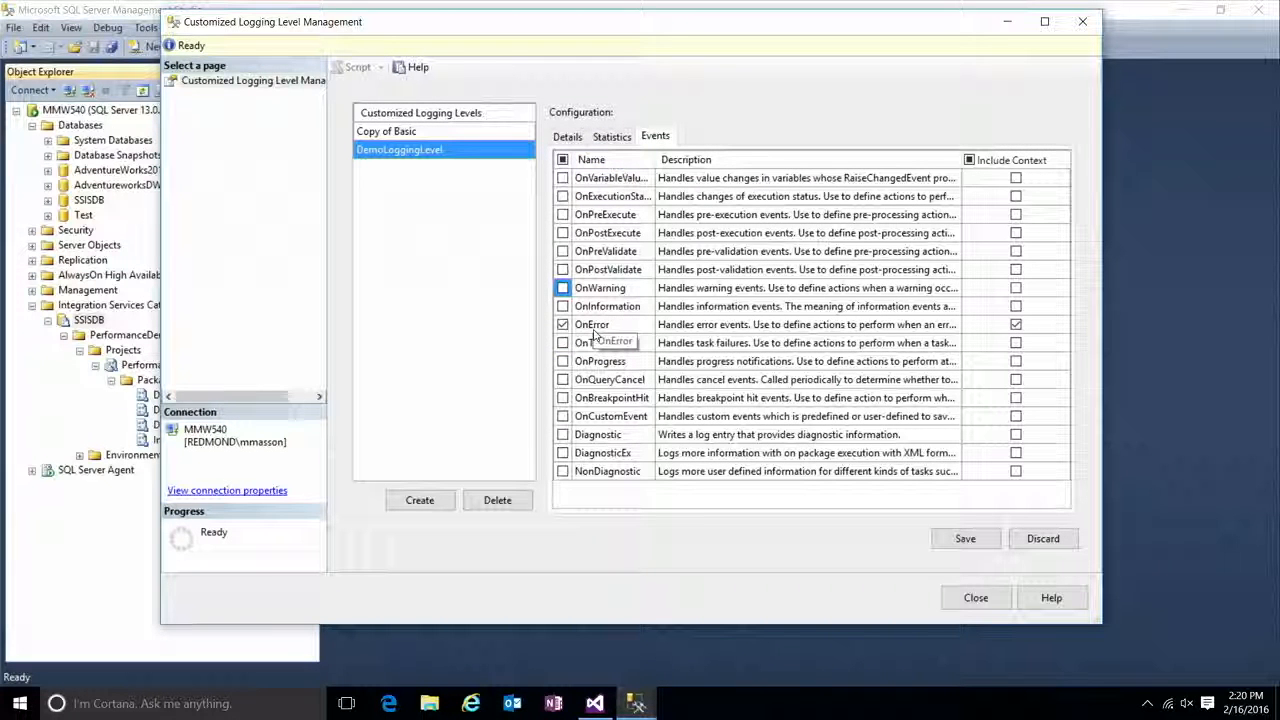
left_click(613, 138)
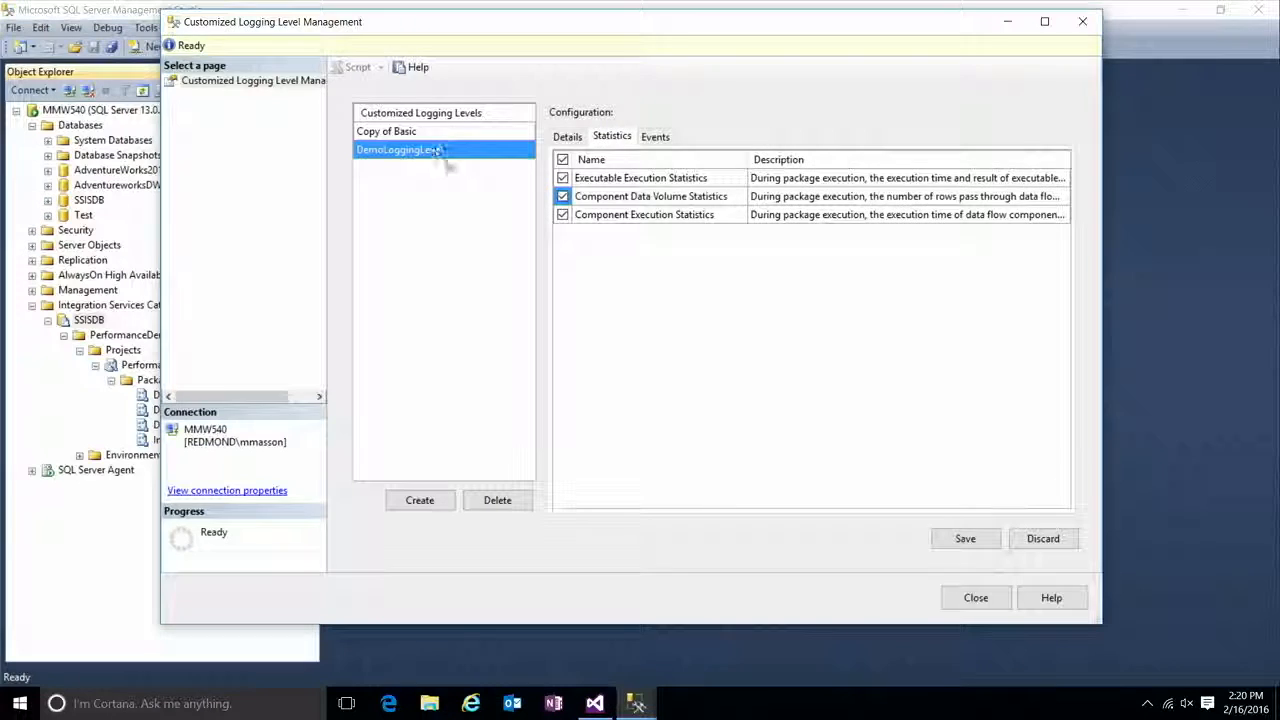
left_click(989, 546)
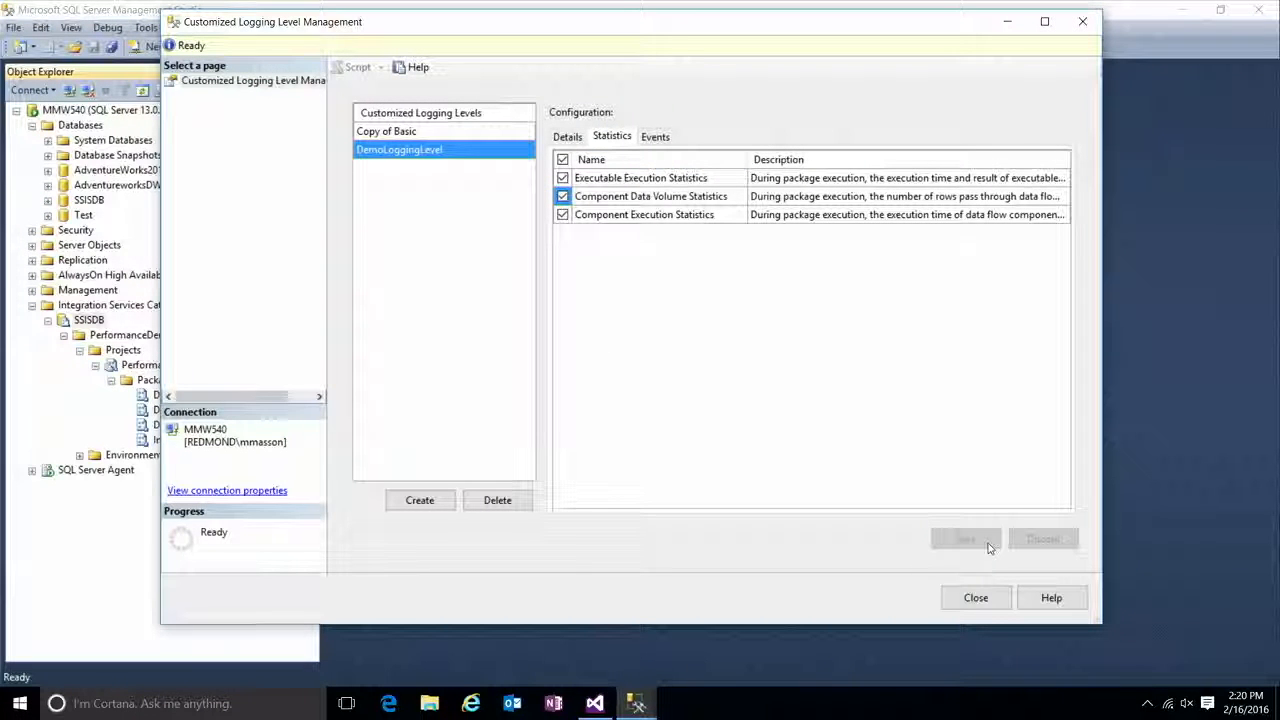
left_click(976, 598)
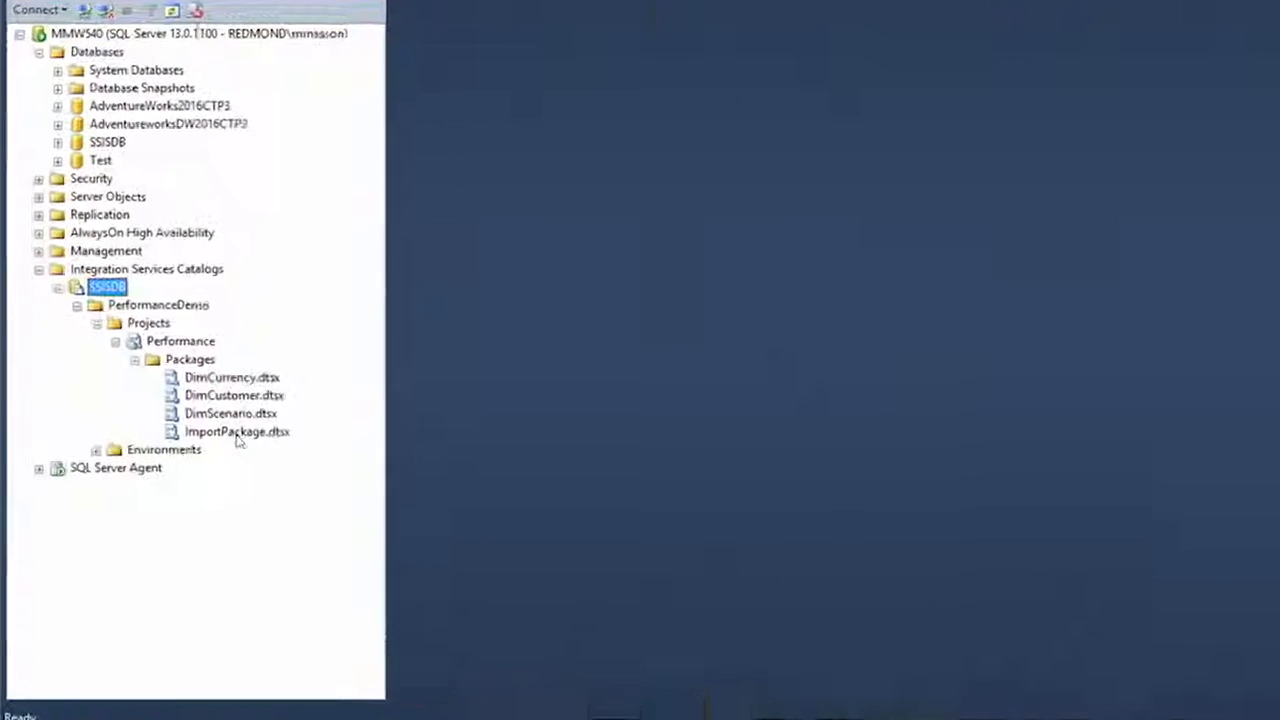
Step: Execute ImportPackage.dtsx with the customized logging level DemoLoggingLevel and open the execution's overview report
right_click(295, 422)
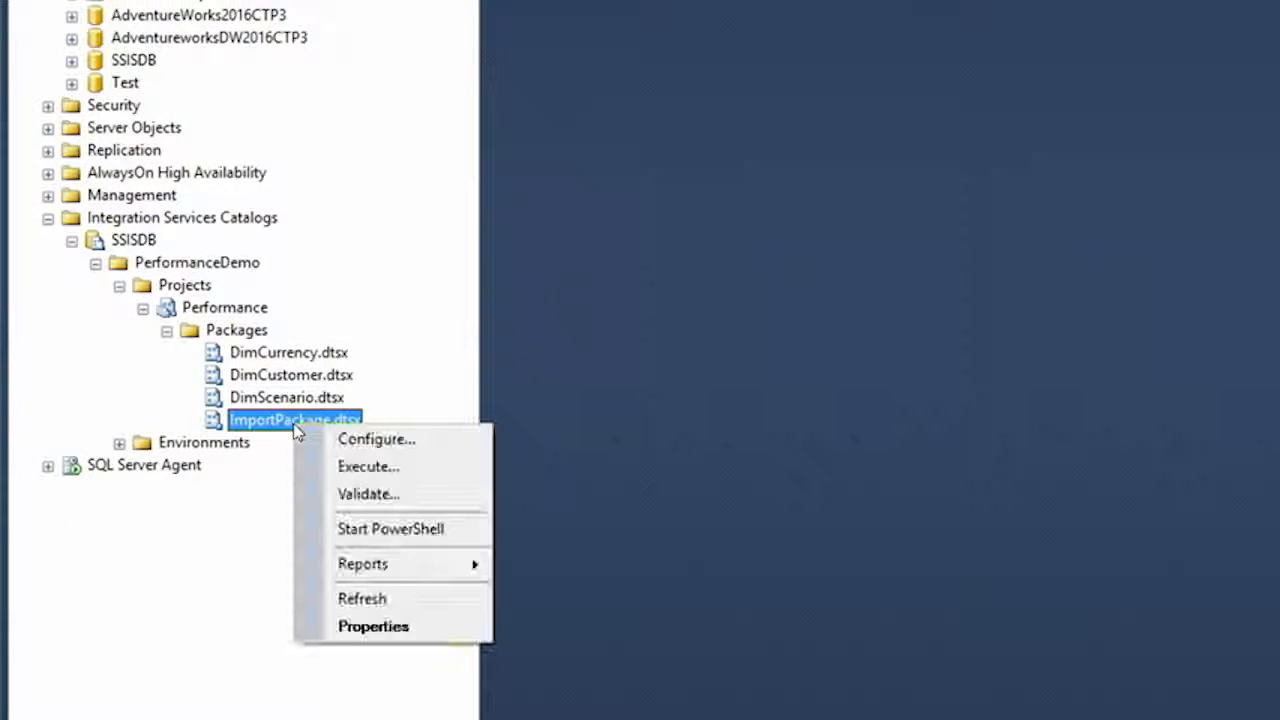
left_click(393, 476)
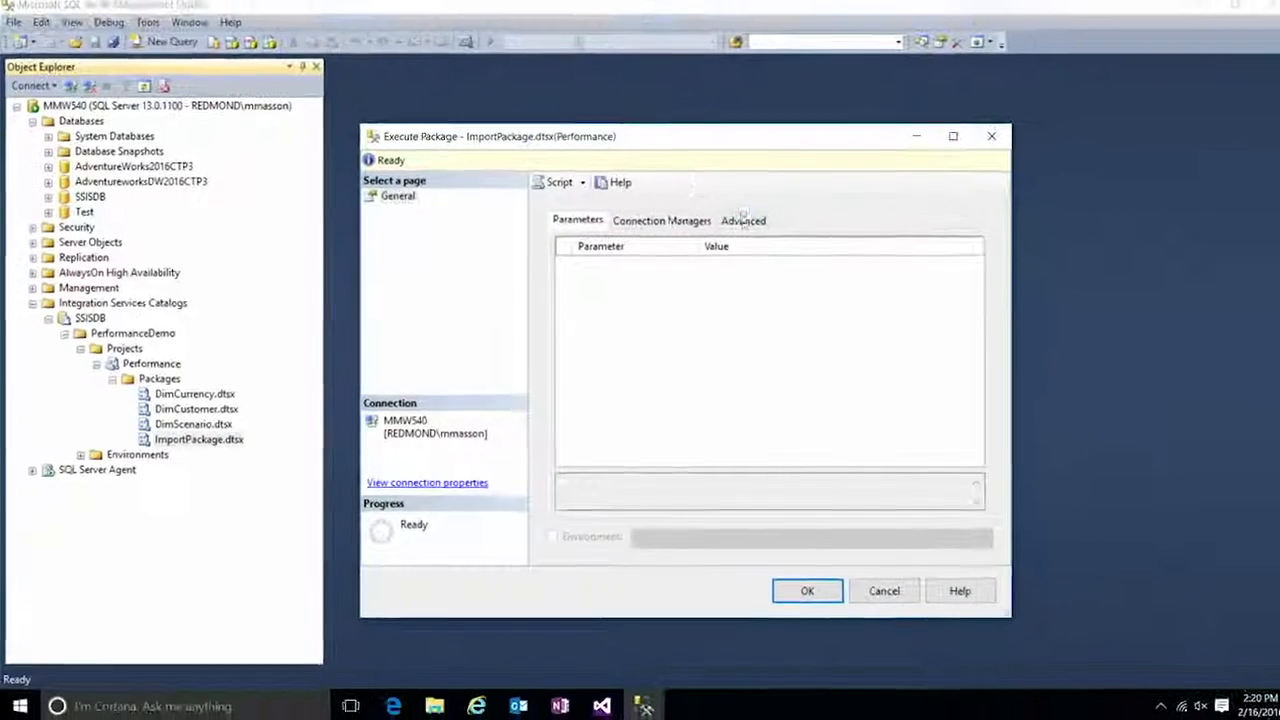
left_click(746, 220)
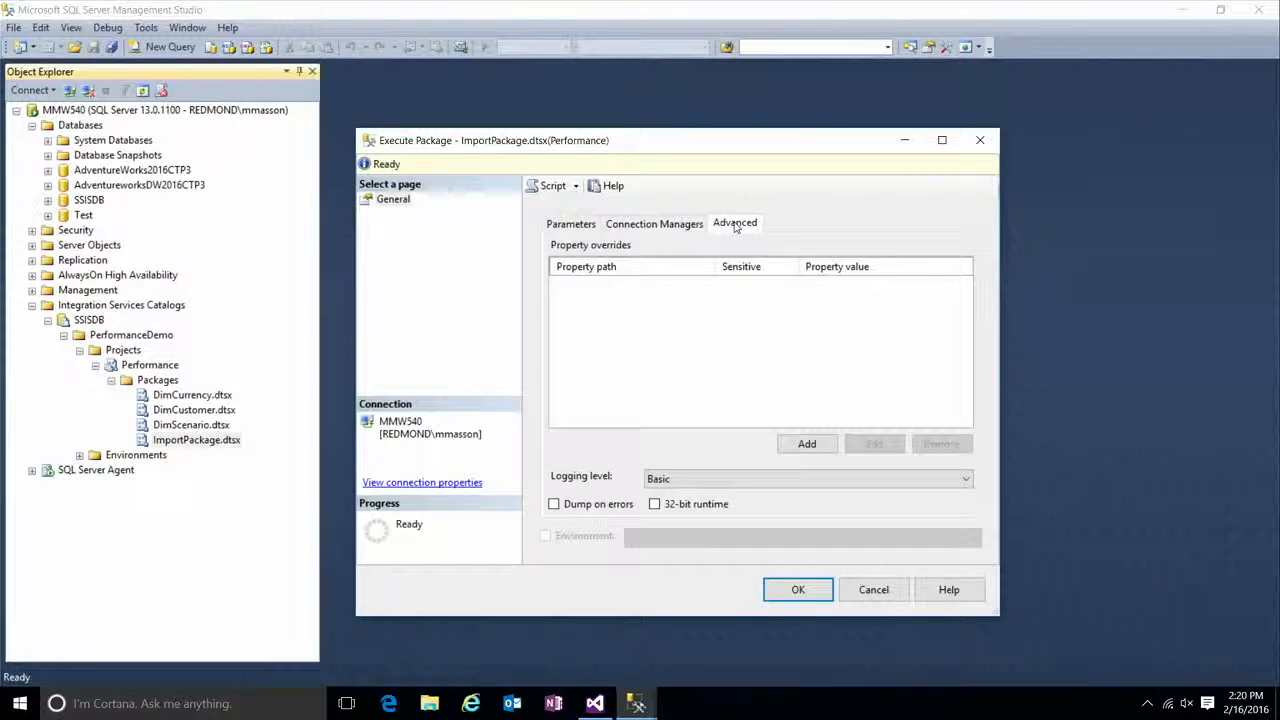
left_click(845, 484)
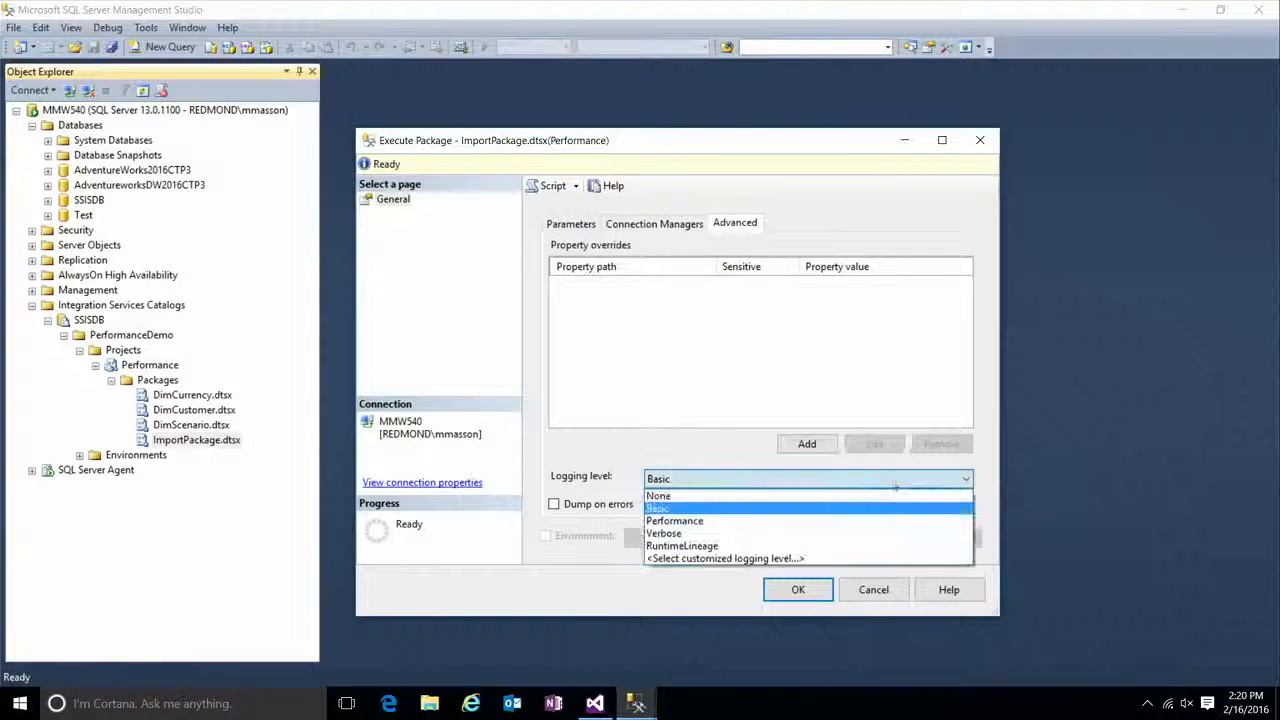
left_click(840, 561)
left_click(398, 243)
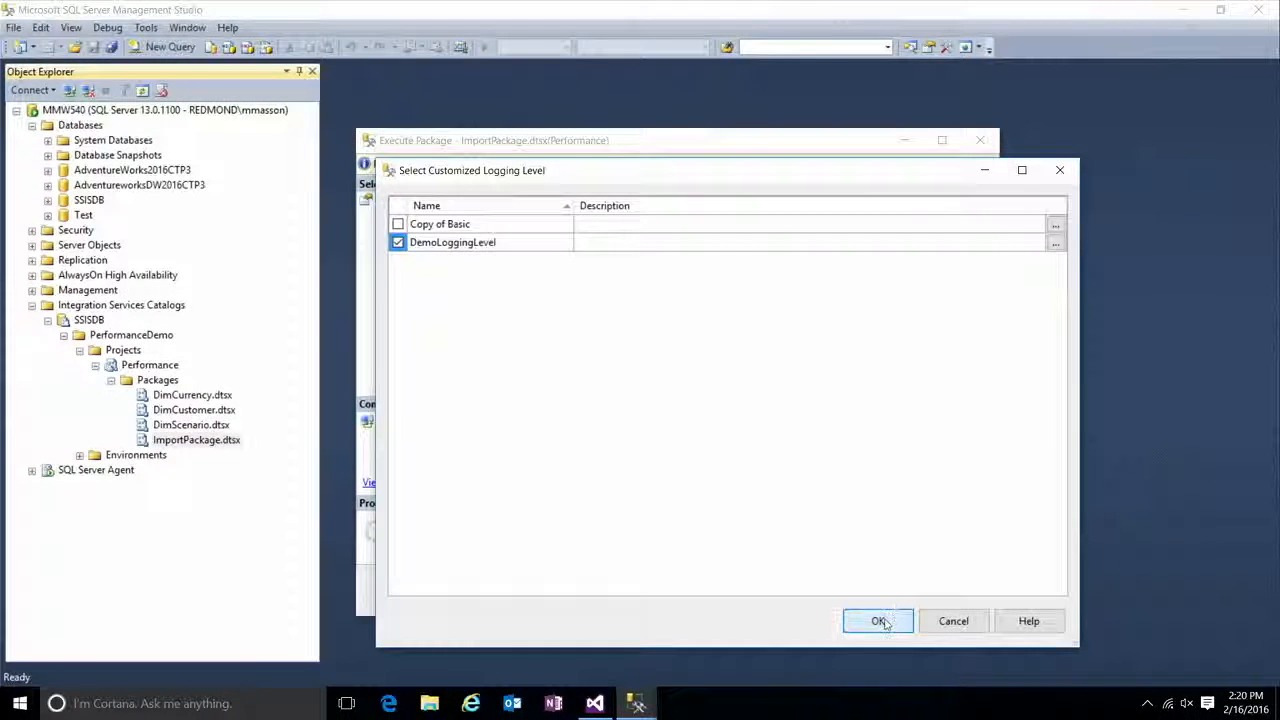
left_click(880, 620)
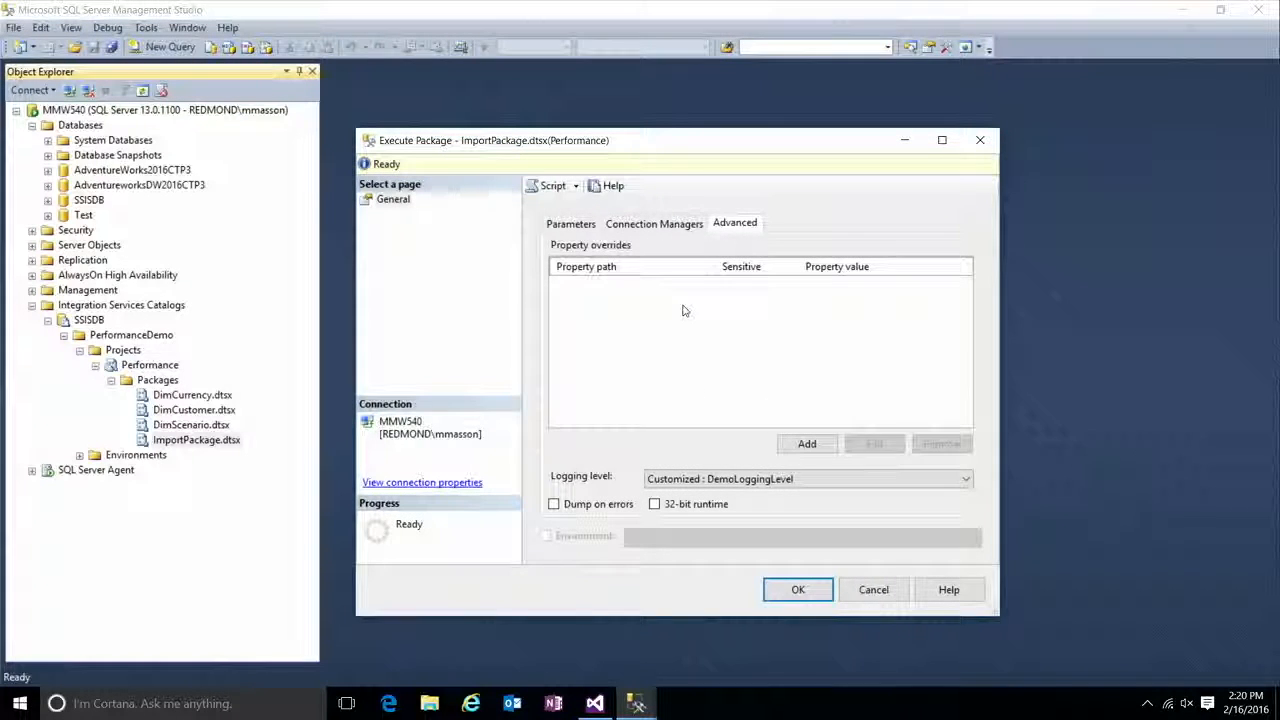
left_click(814, 600)
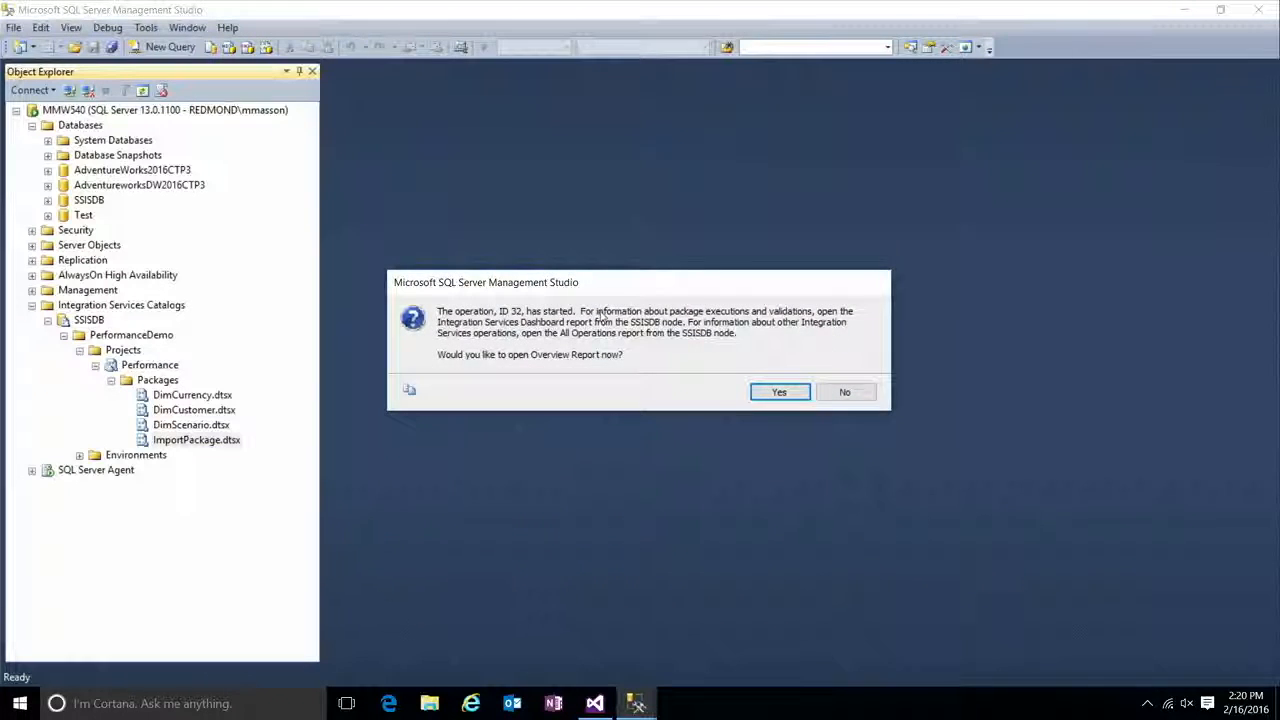
left_click(779, 392)
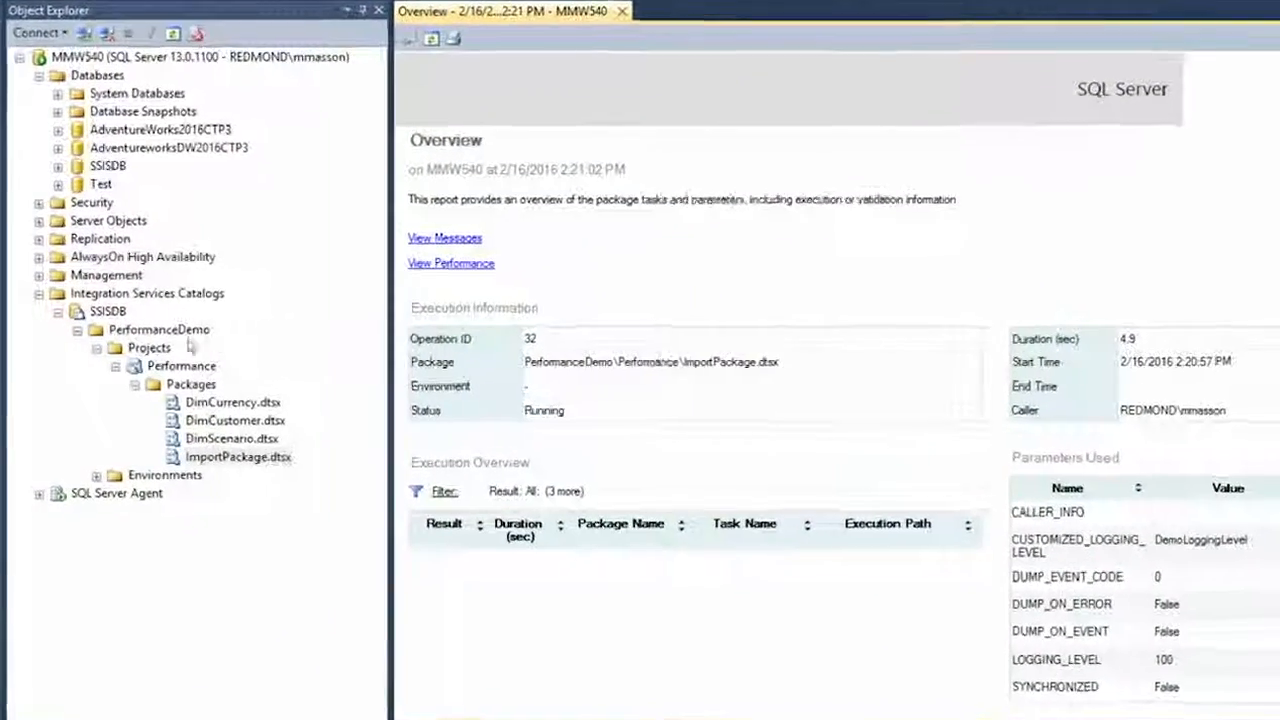
Step: Set the SSISDB catalog's server-wide default logging level to Customized : DemoLoggingLevel and save the catalog properties
right_click(112, 314)
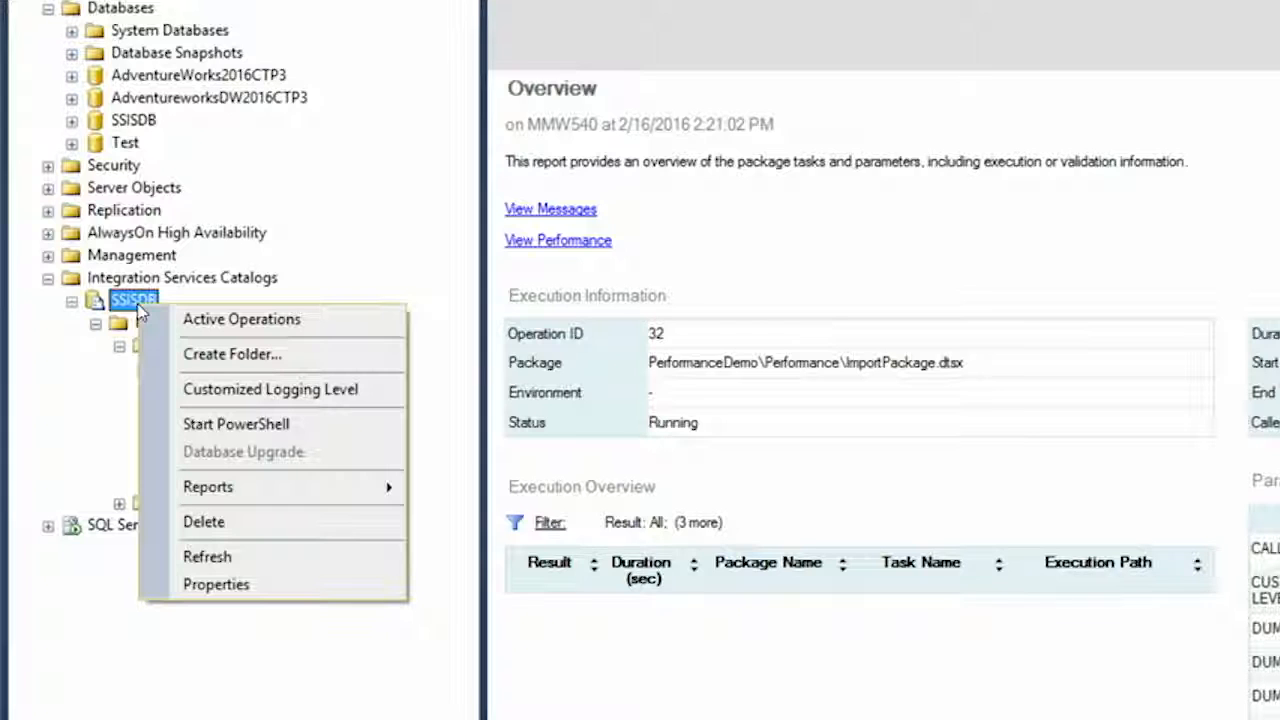
left_click(275, 590)
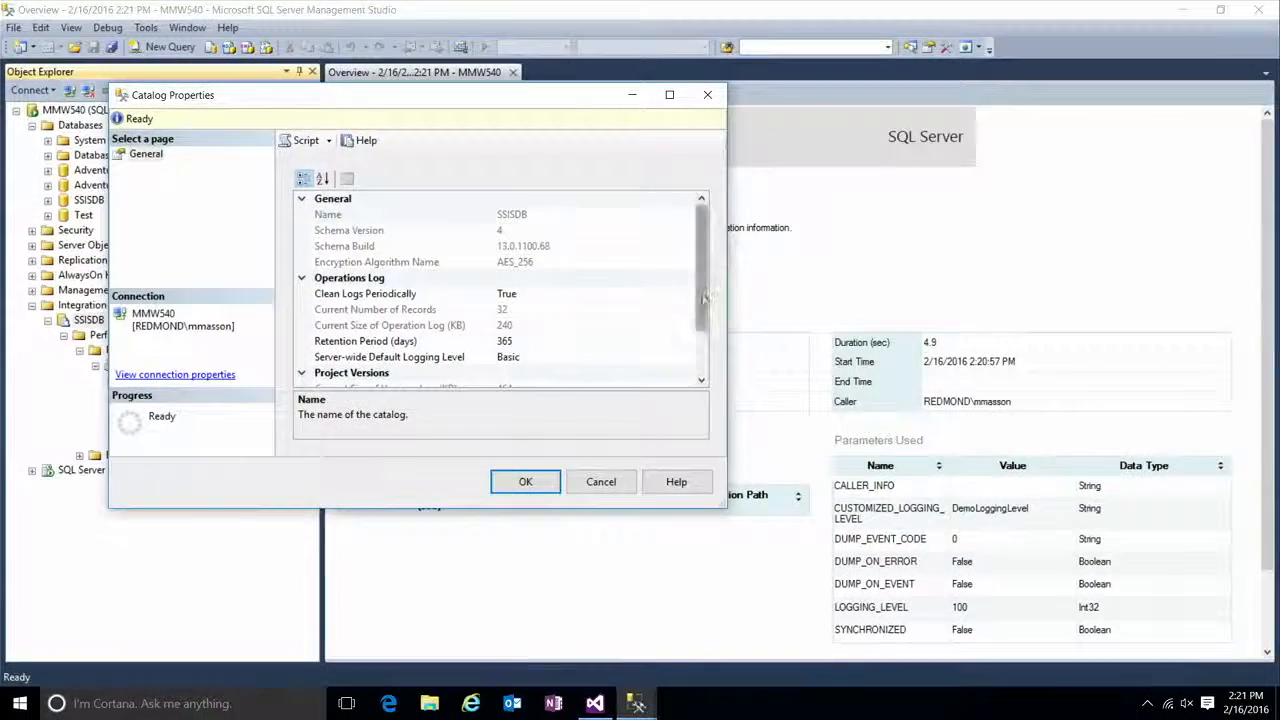
left_click_drag(763, 295, 767, 354)
left_click(719, 306)
left_click(689, 294)
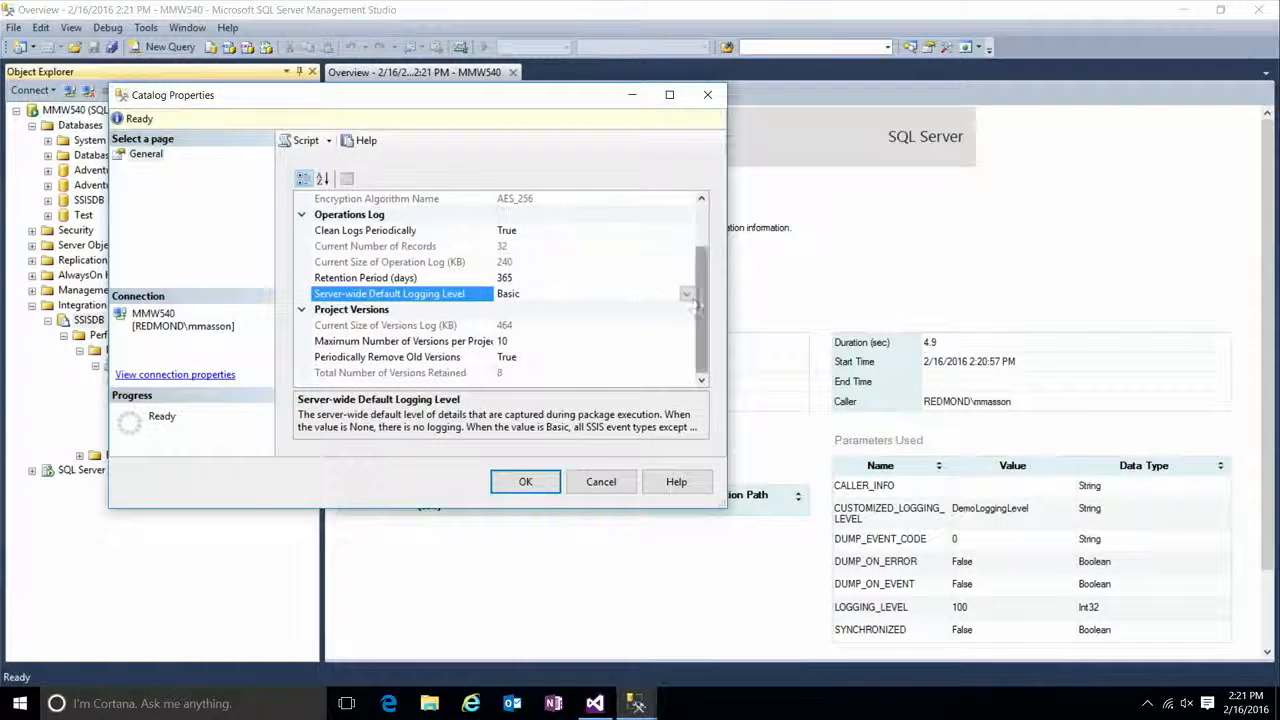
left_click(812, 295)
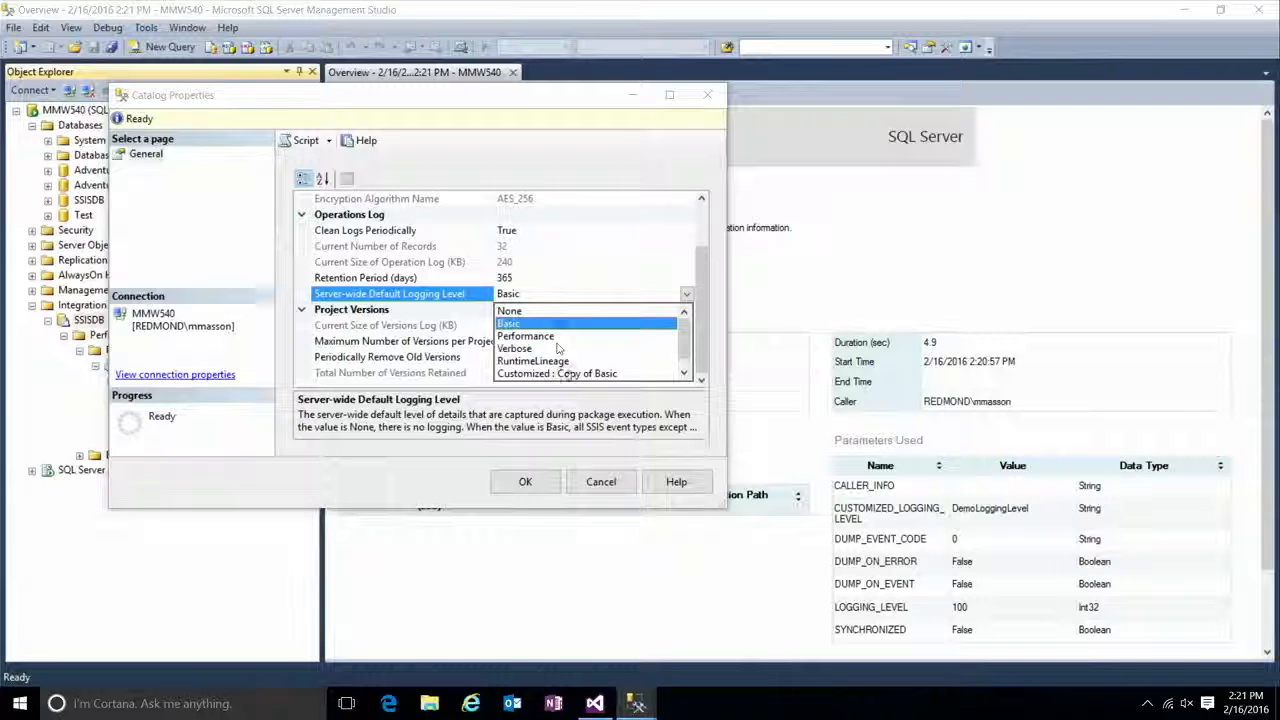
scroll(566, 378, "down", 1)
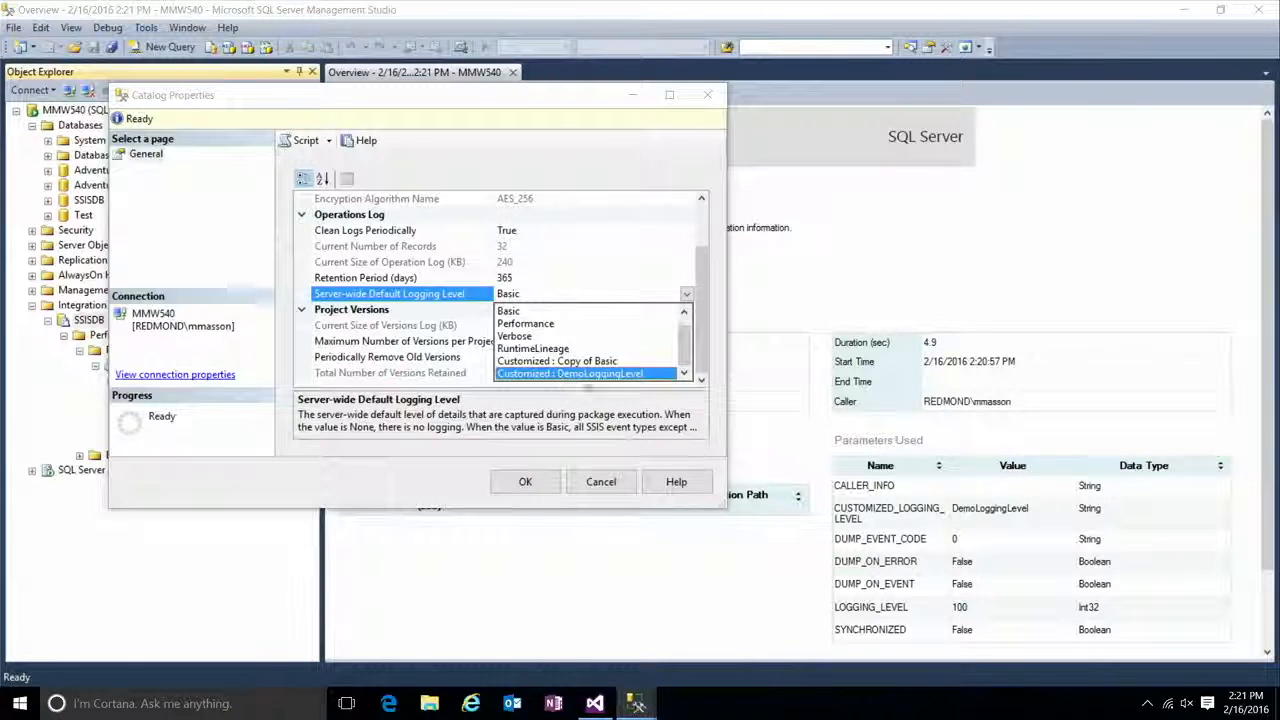
left_click(594, 374)
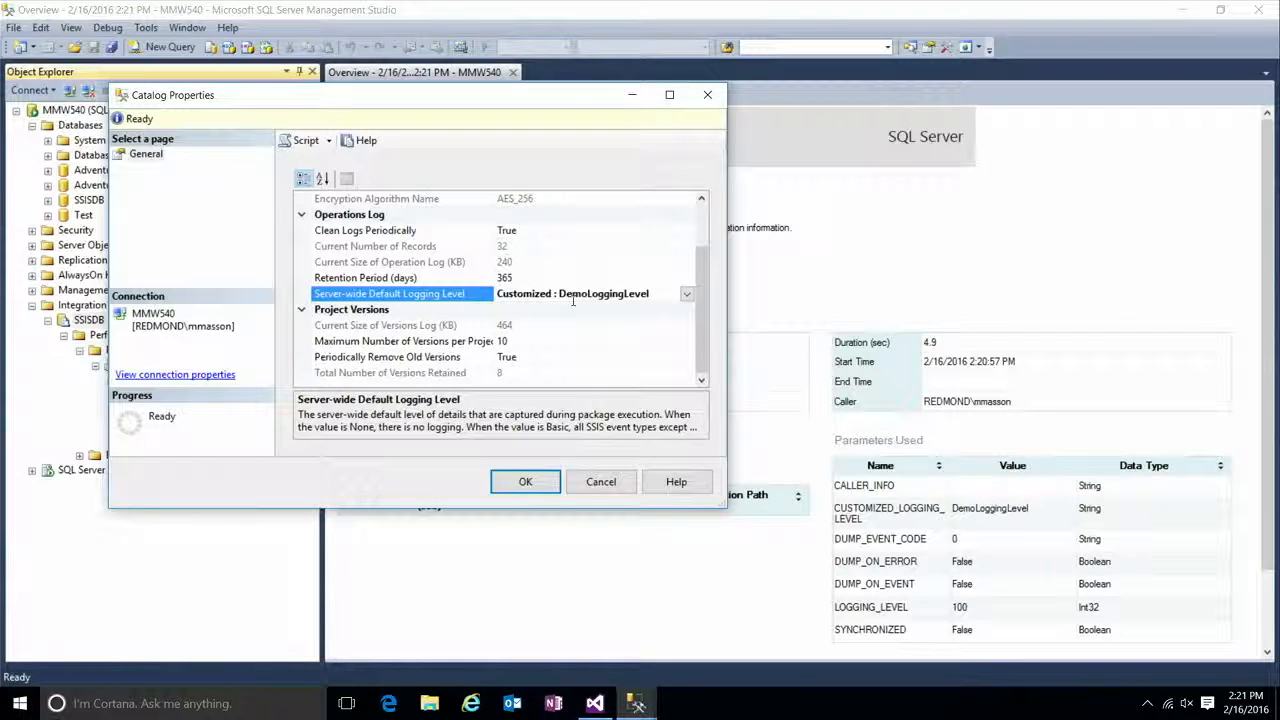
left_click(557, 479)
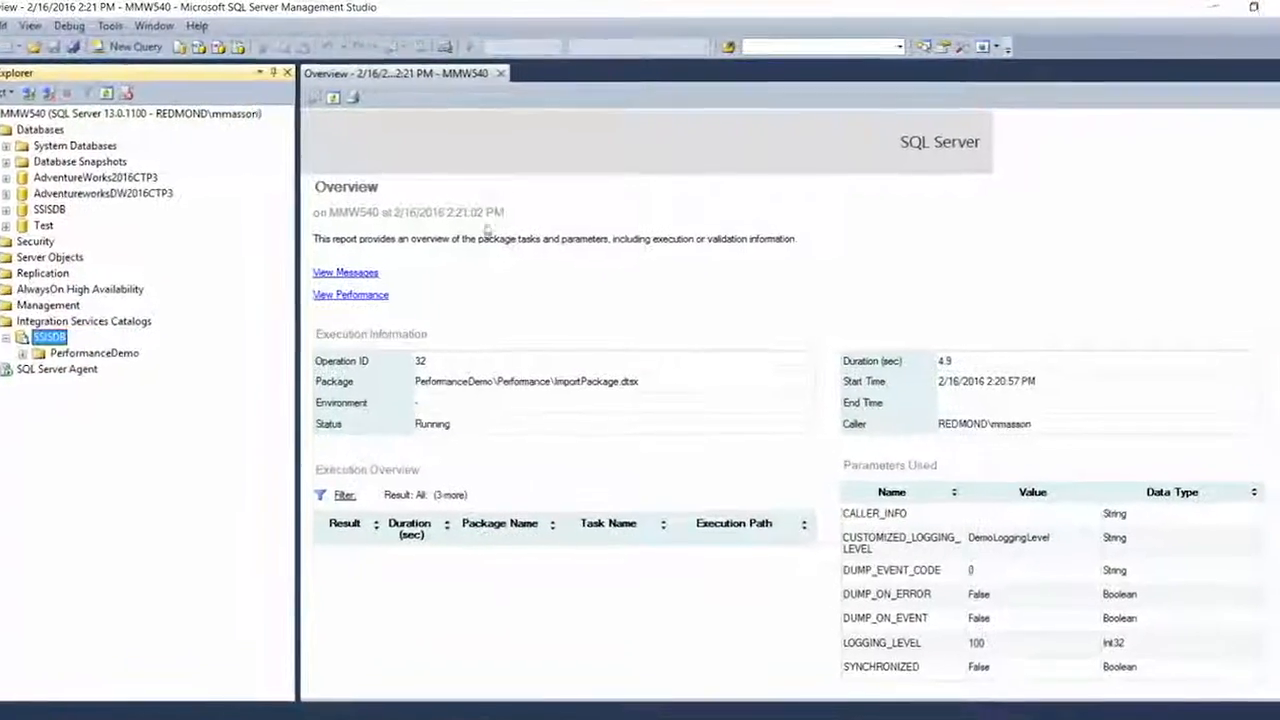
Step: Refresh the overview report and open the execution's performance report to examine past executions and the data flow components information
left_click(276, 104)
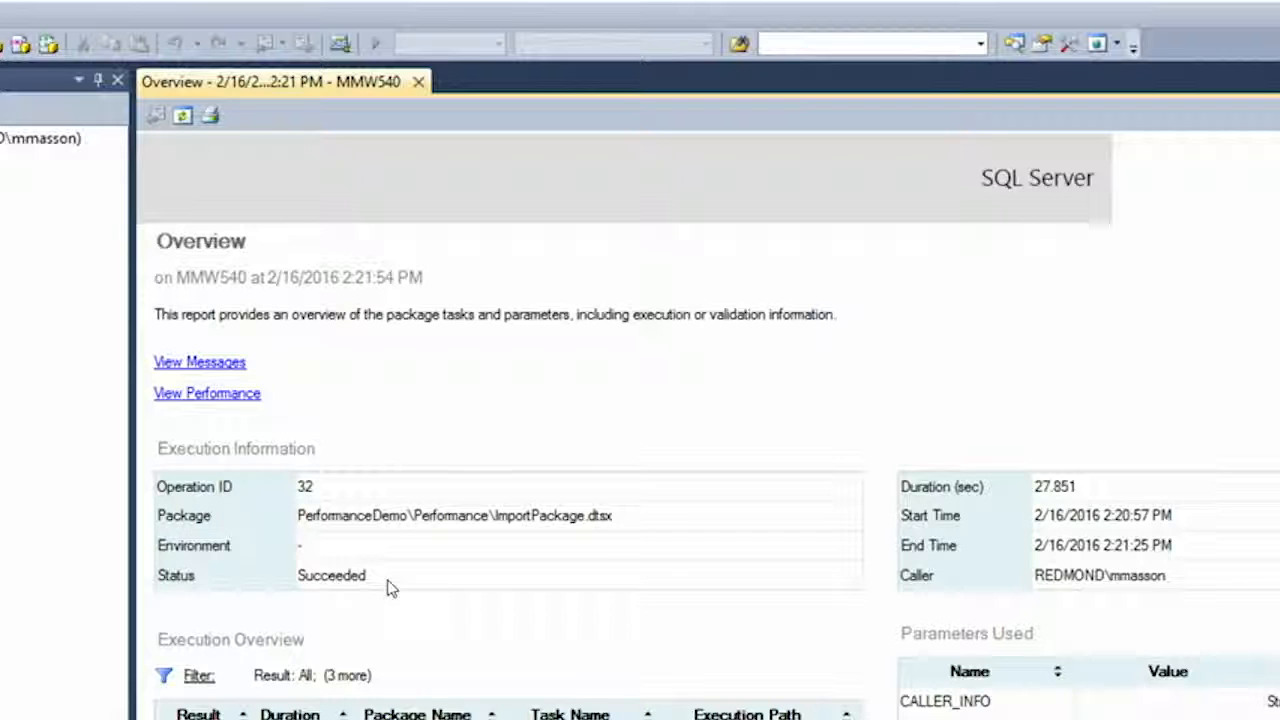
left_click(236, 396)
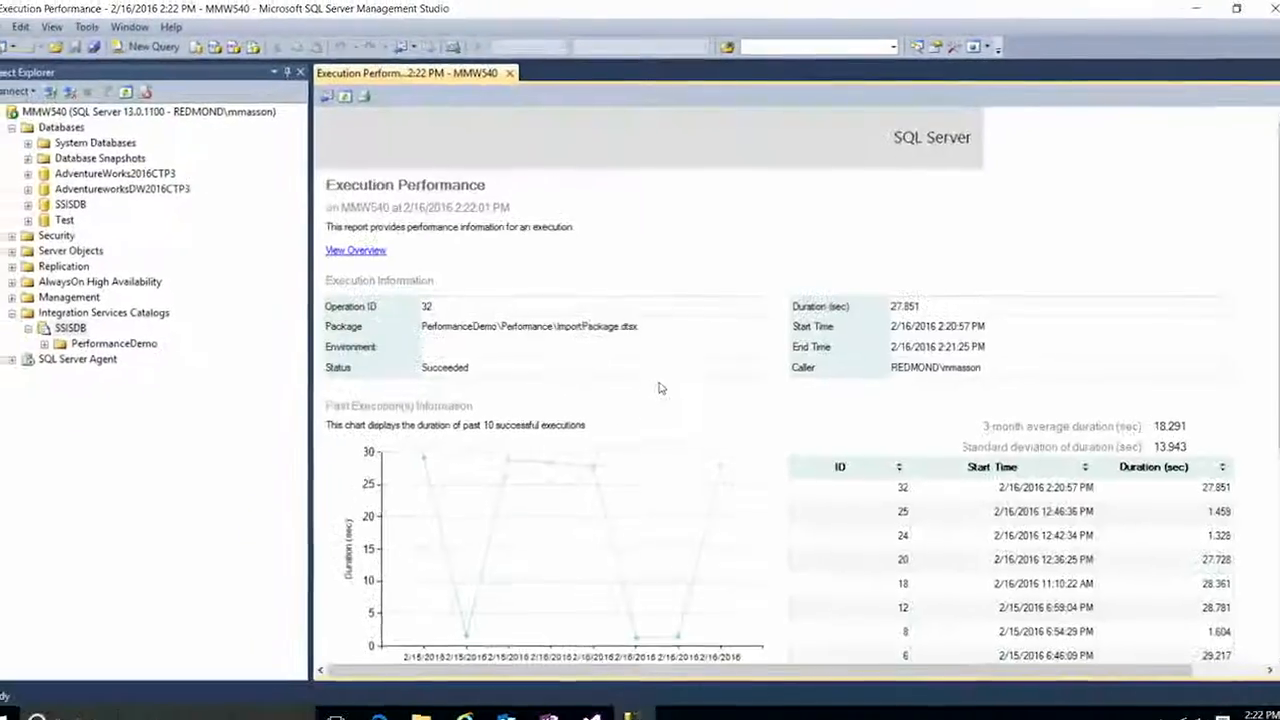
scroll(720, 400, "down", 2)
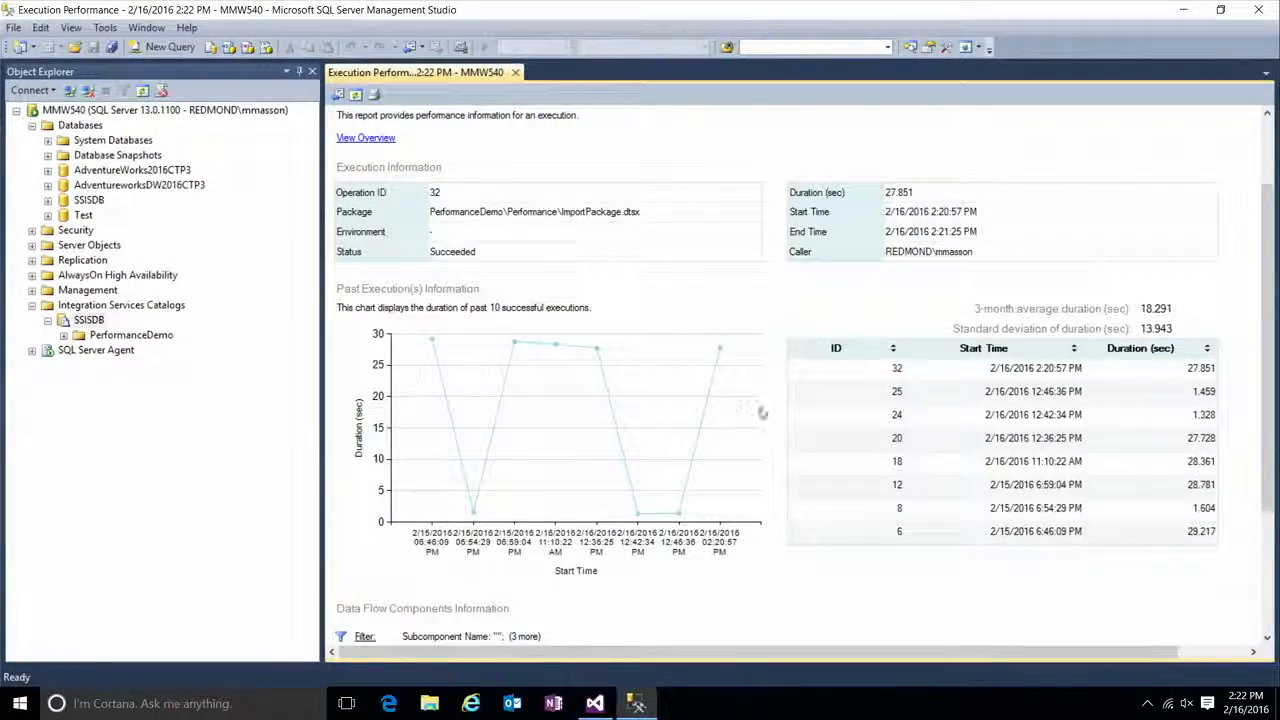
scroll(760, 412, "down", 4)
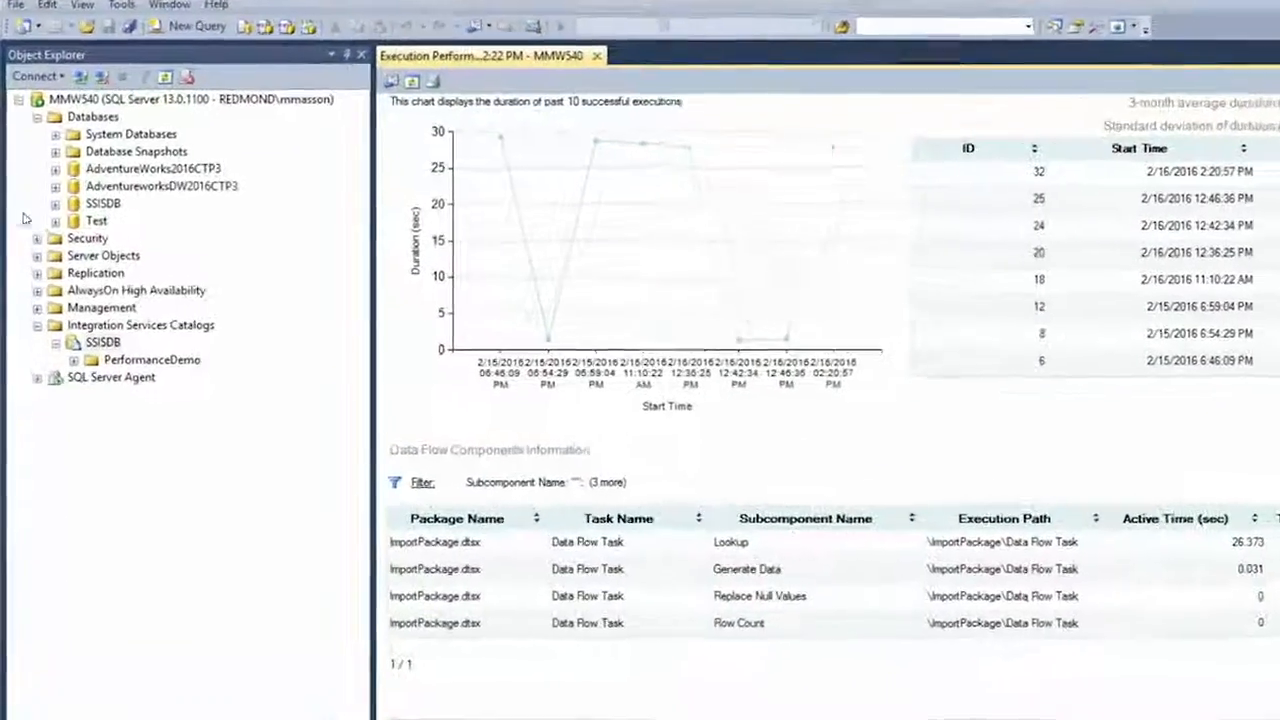
Step: Expand the views of the SSISDB database and look through the catalog views that hold the execution data
left_click(55, 203)
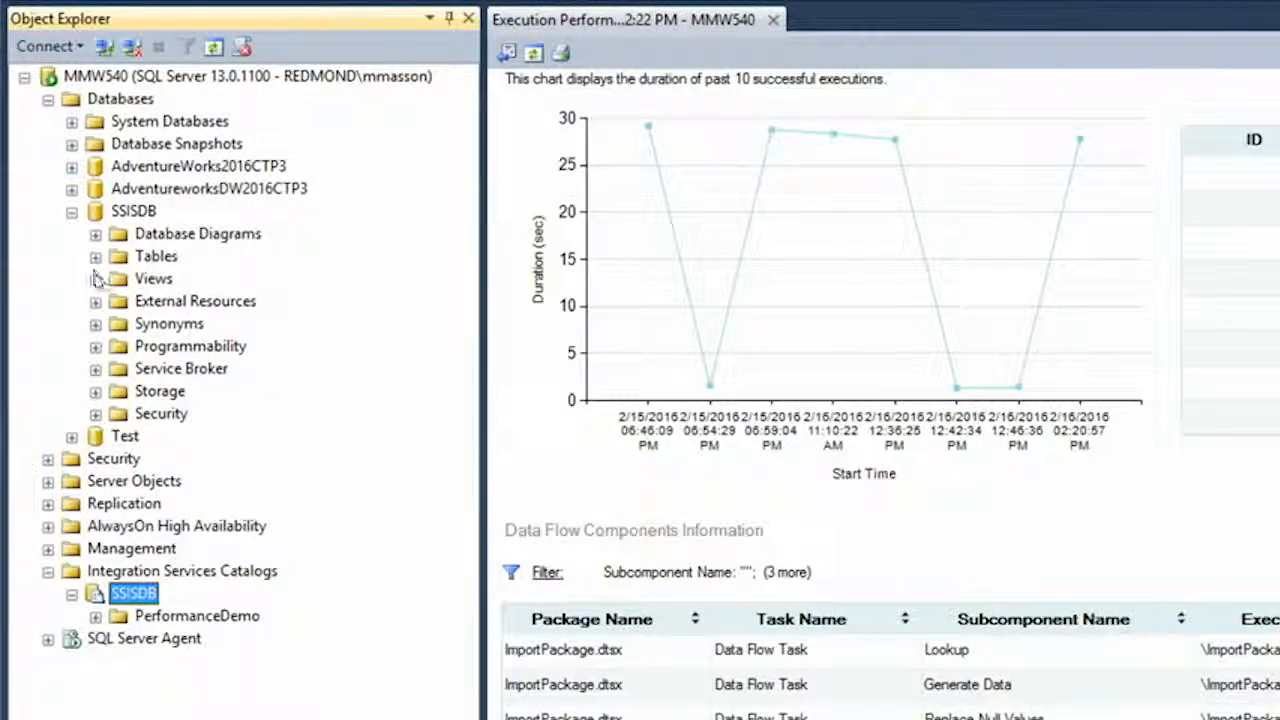
left_click(95, 278)
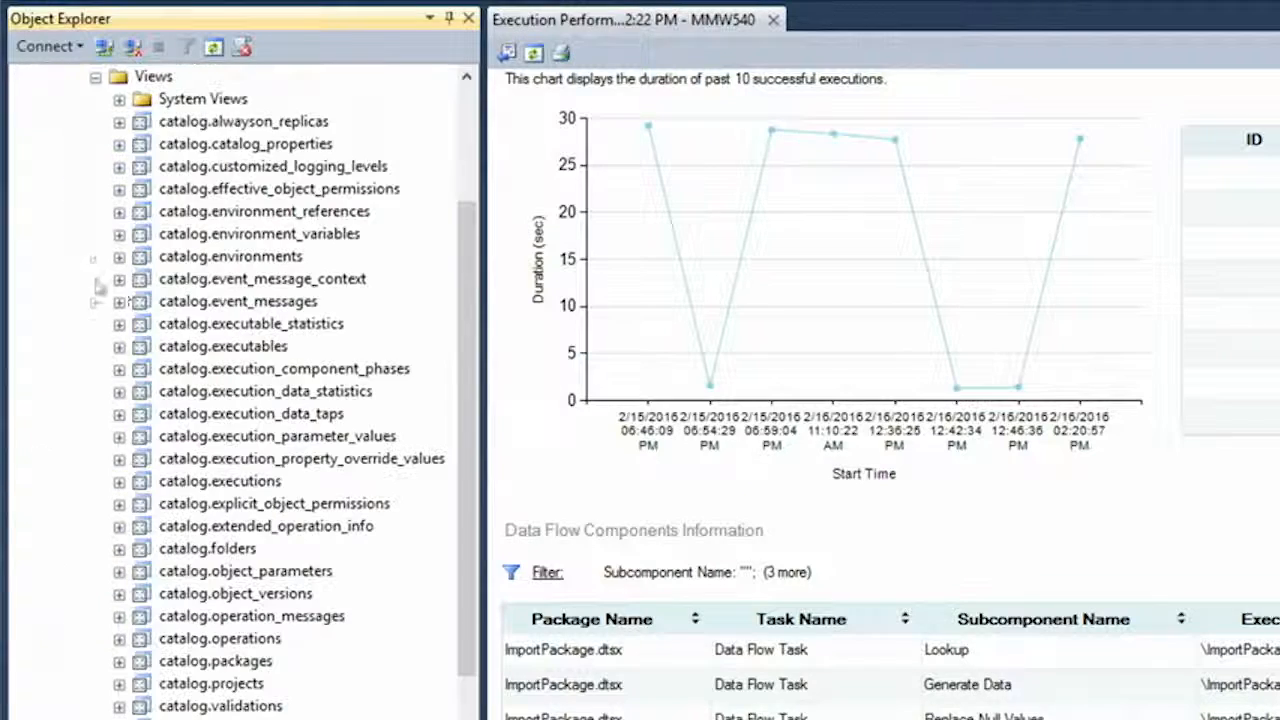
scroll(290, 306, "up", 1)
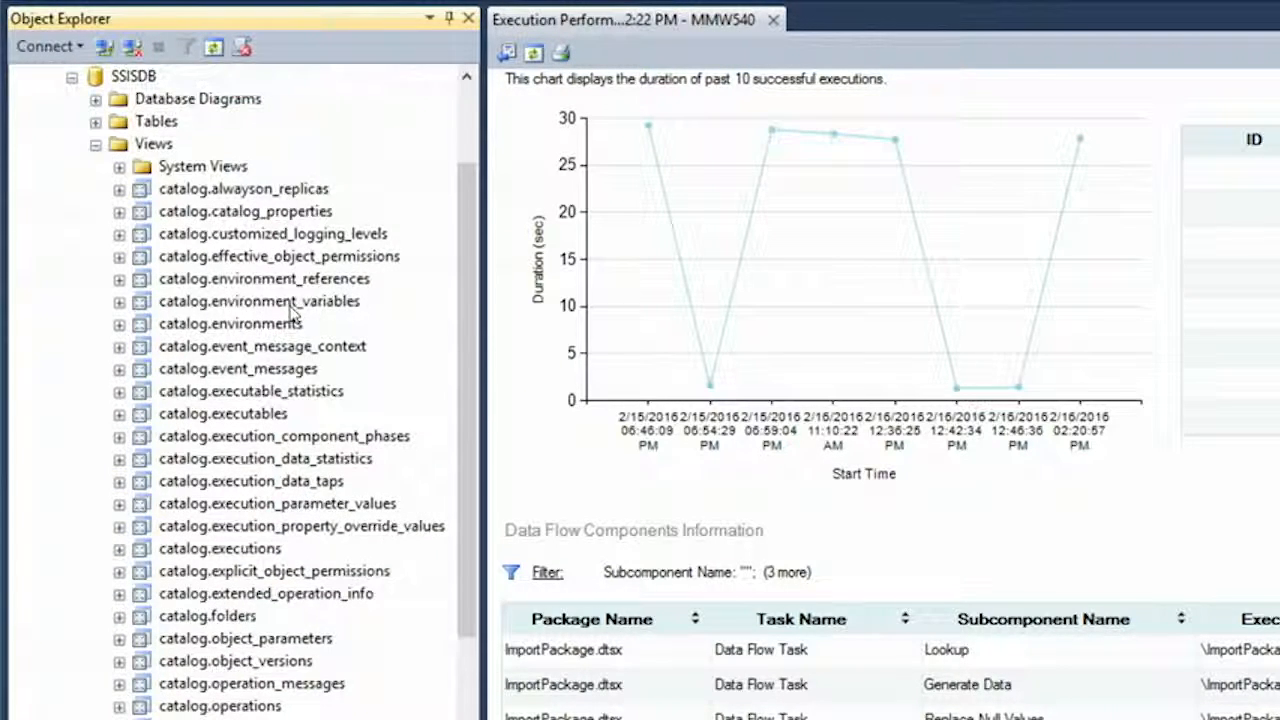
left_click_drag(472, 397, 473, 413)
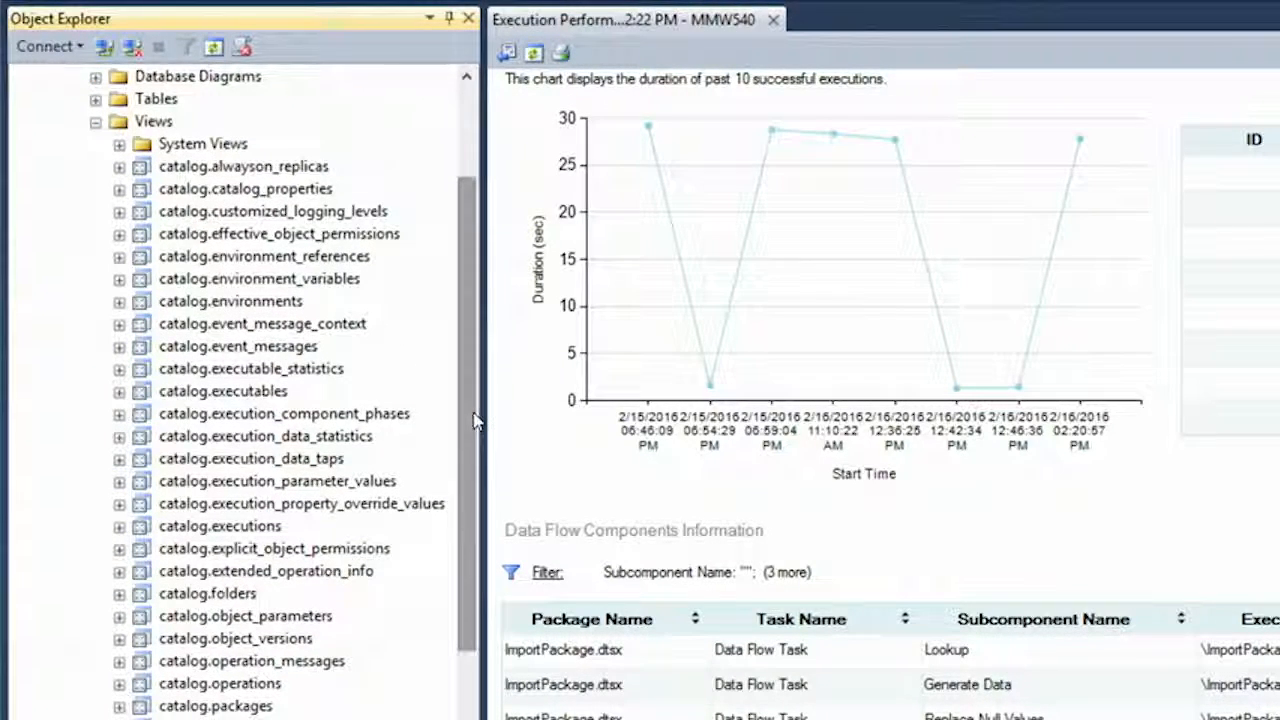
scroll(262, 290, "up", 2)
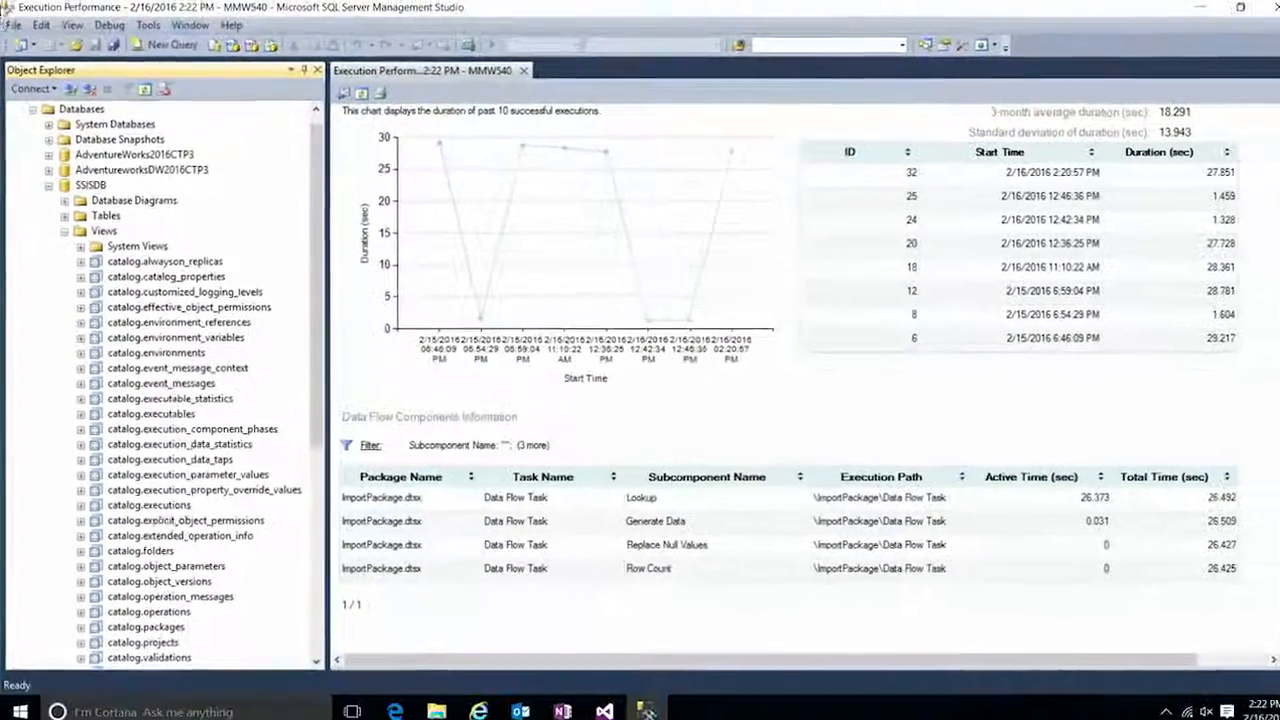
Step: Open the recent file SSIS_PerfNumbers.sql and run only its RowCounts query against SSISDB
left_click(14, 27)
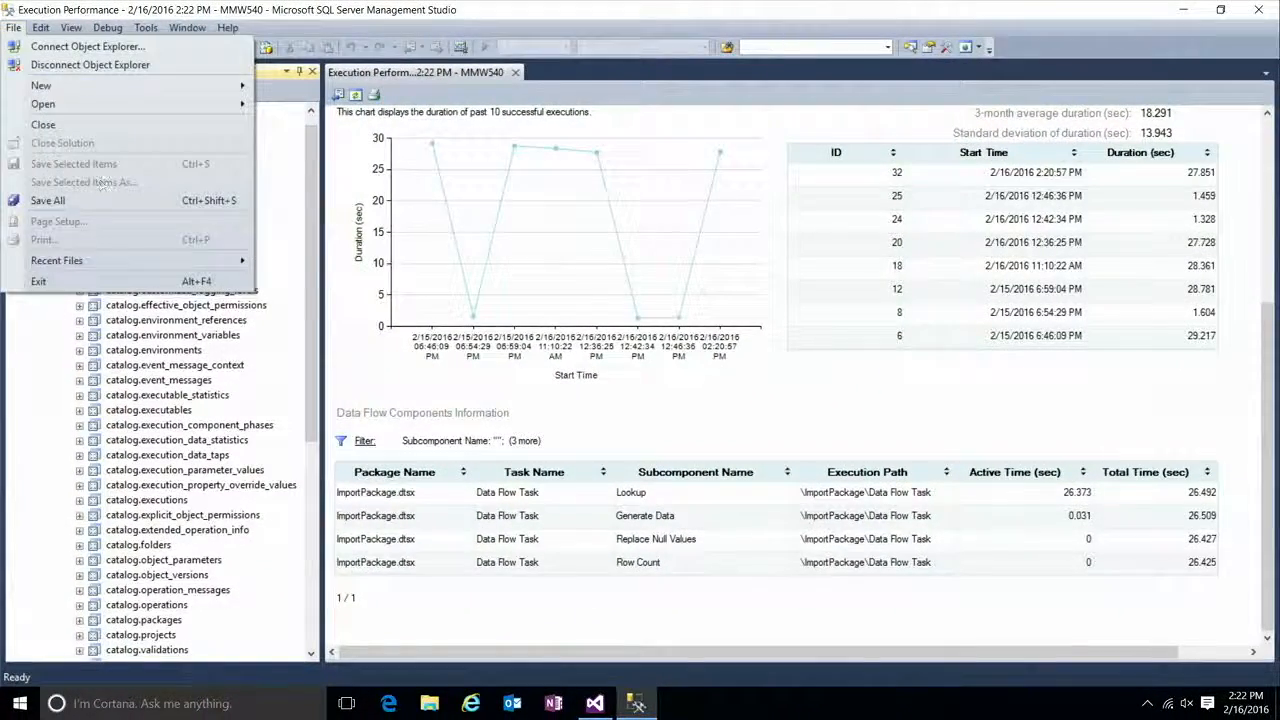
mouse_move(100, 262)
left_click(395, 258)
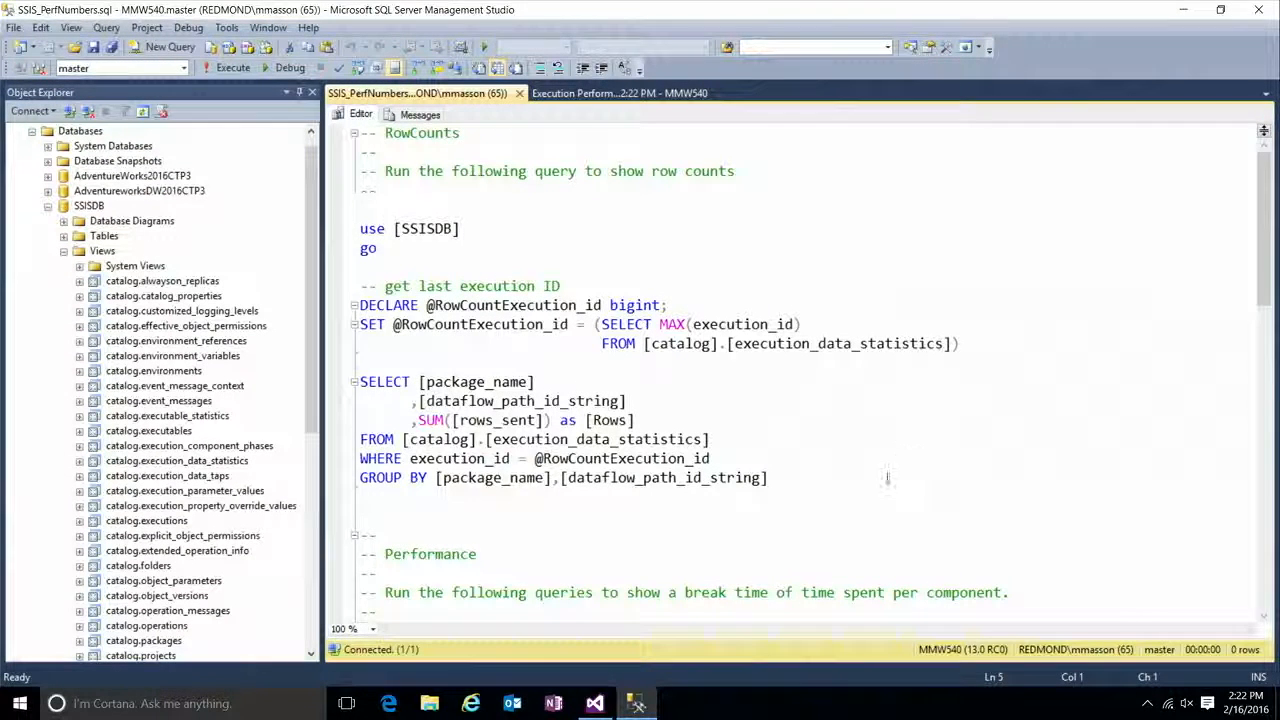
left_click_drag(360, 496, 352, 232)
key("F5")
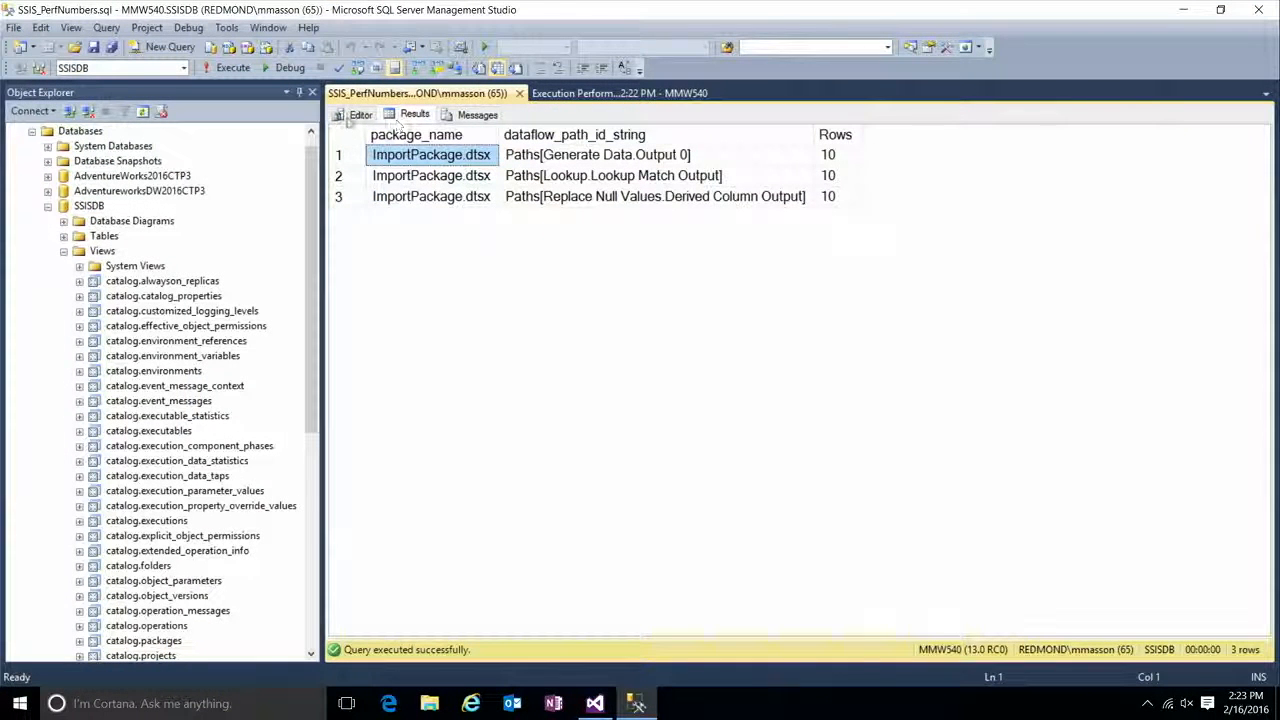
Step: Return to the script and review the Performance section's last execution ID lookup and its queries for time spent per transform and phase
left_click(352, 116)
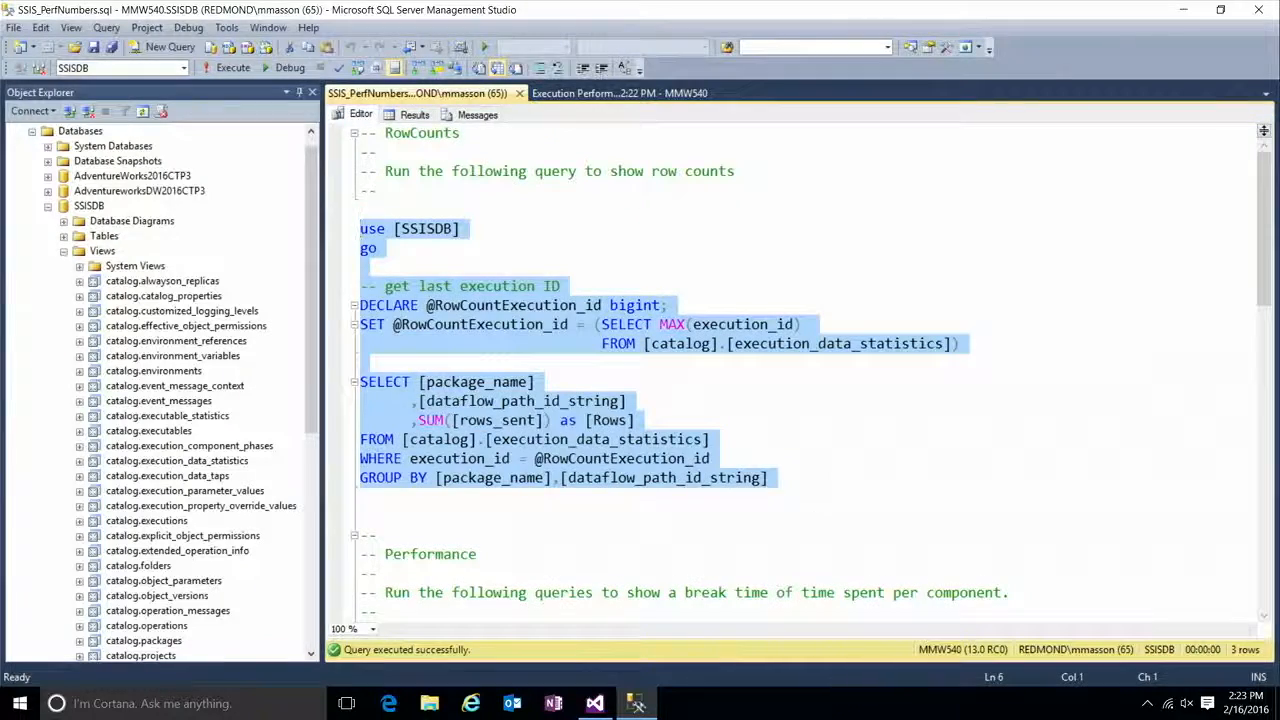
left_click(558, 207)
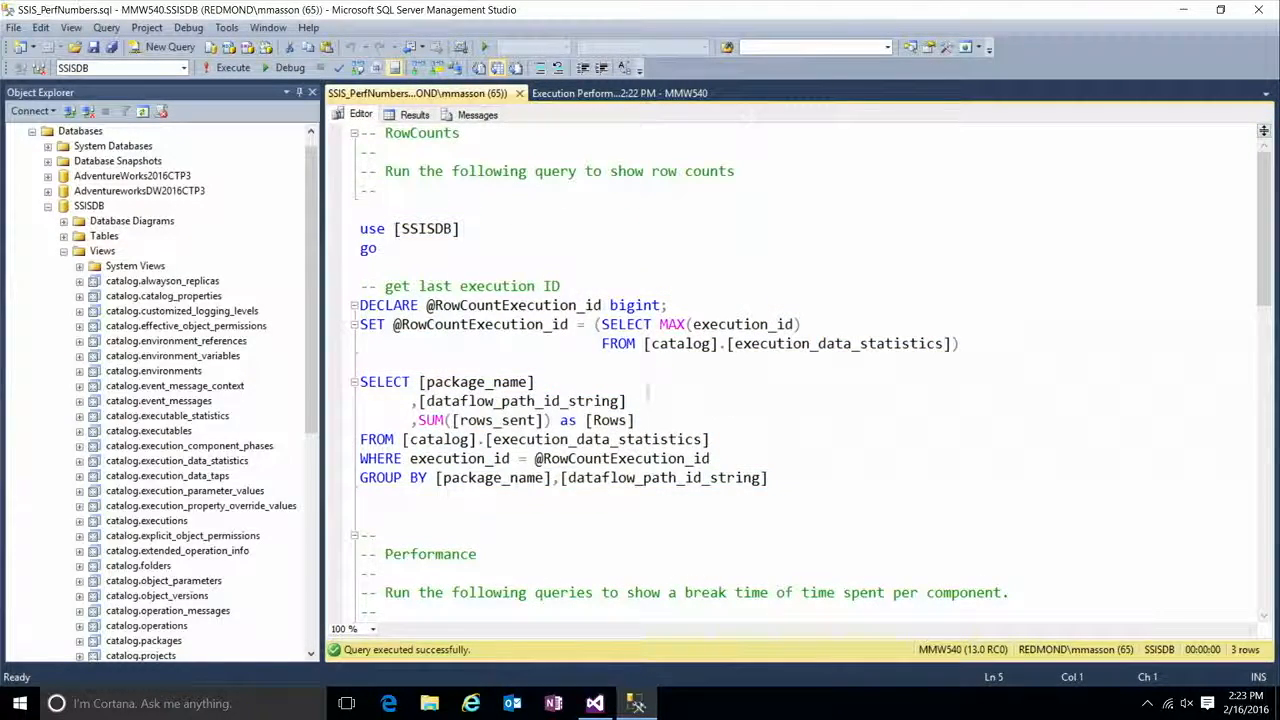
scroll(570, 362, "down", 4)
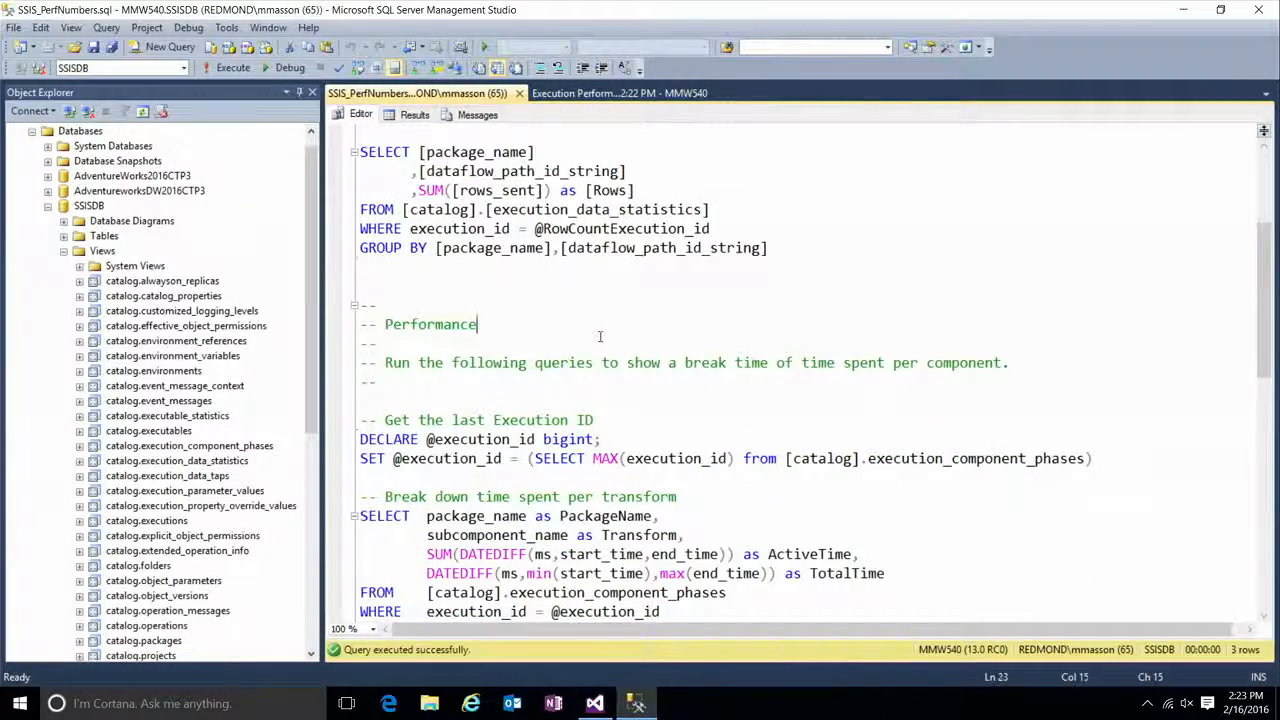
scroll(600, 336, "down", 2)
left_click(494, 283)
scroll(700, 307, "down", 1)
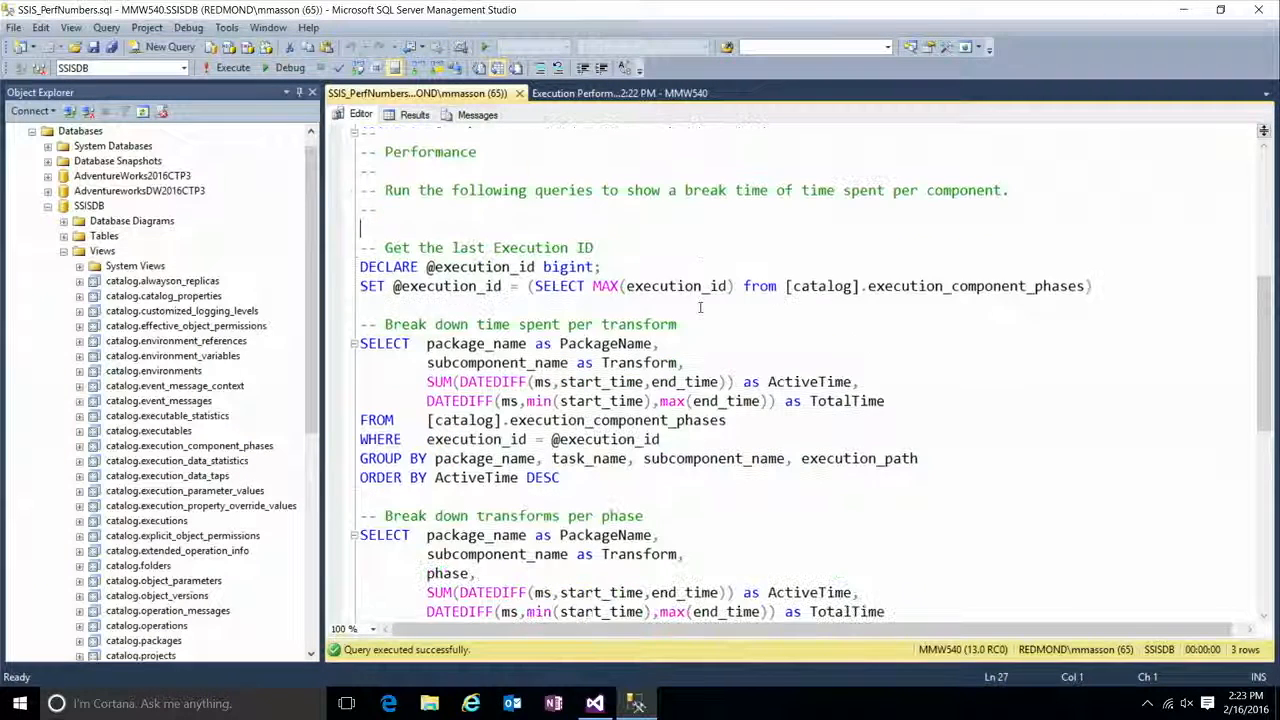
left_click(1100, 286)
left_click(340, 266, "shift")
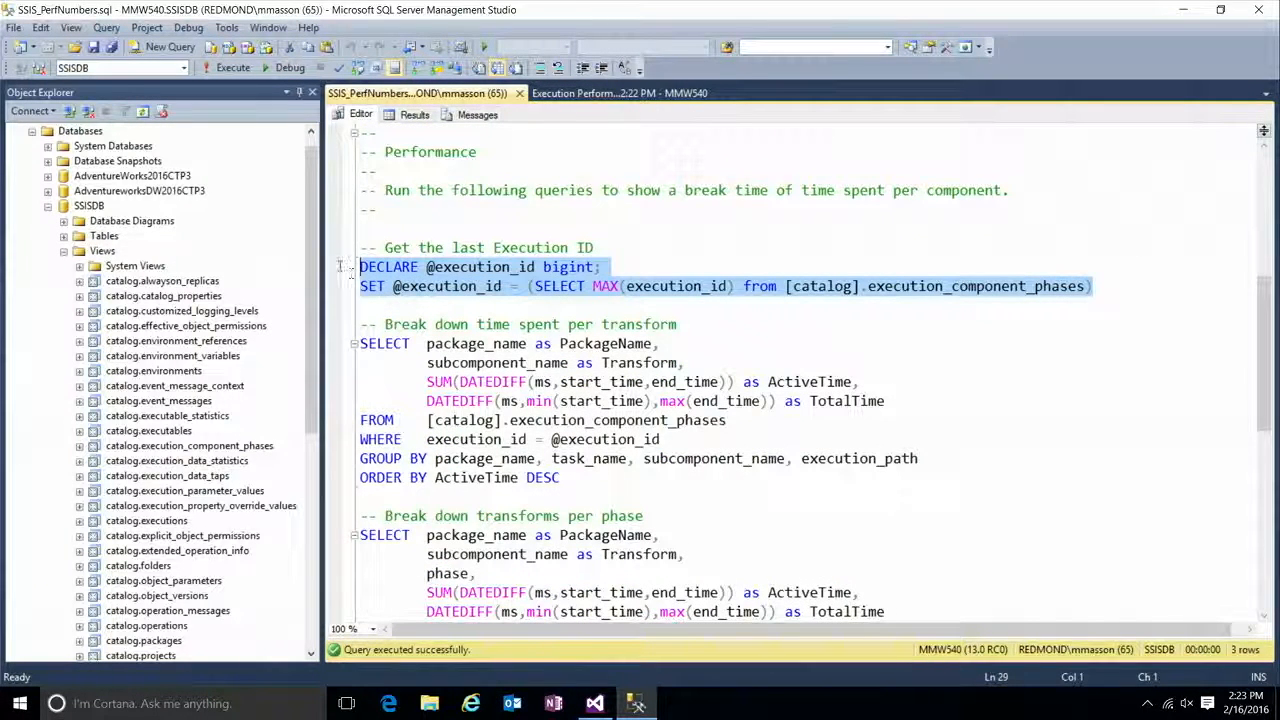
left_click(1109, 262)
scroll(1103, 276, "down", 2)
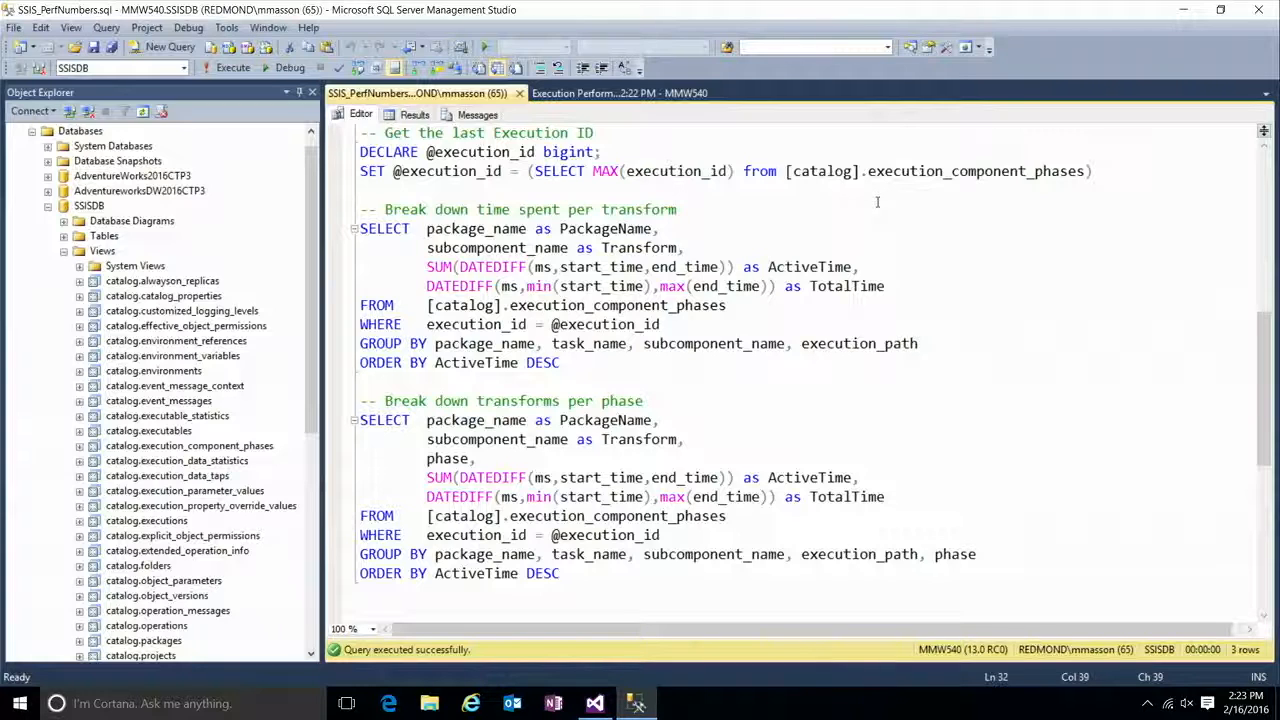
left_click(820, 401)
left_click_drag(613, 566, 361, 151)
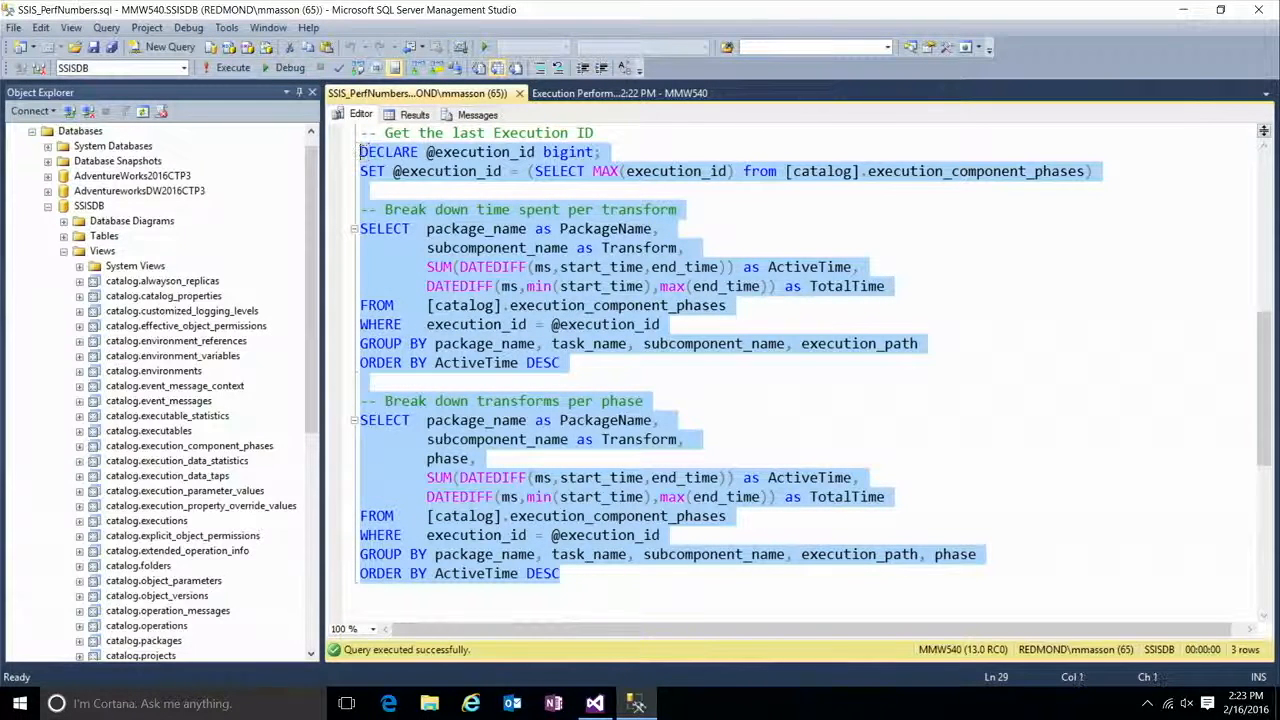
left_click(233, 68)
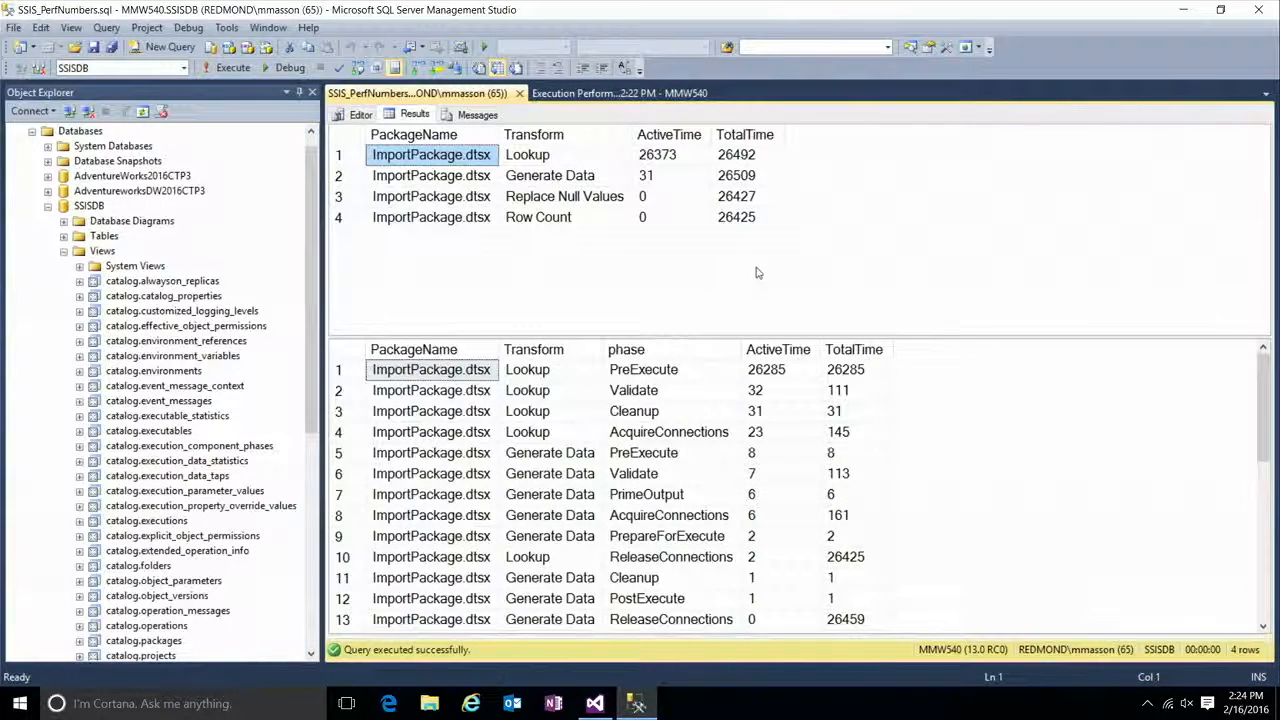
Step: Switch to the Performance project in Visual Studio and set the Lookup transform's cache mode to Partial cache in ImportPackage.dtsx
mouse_move(597, 703)
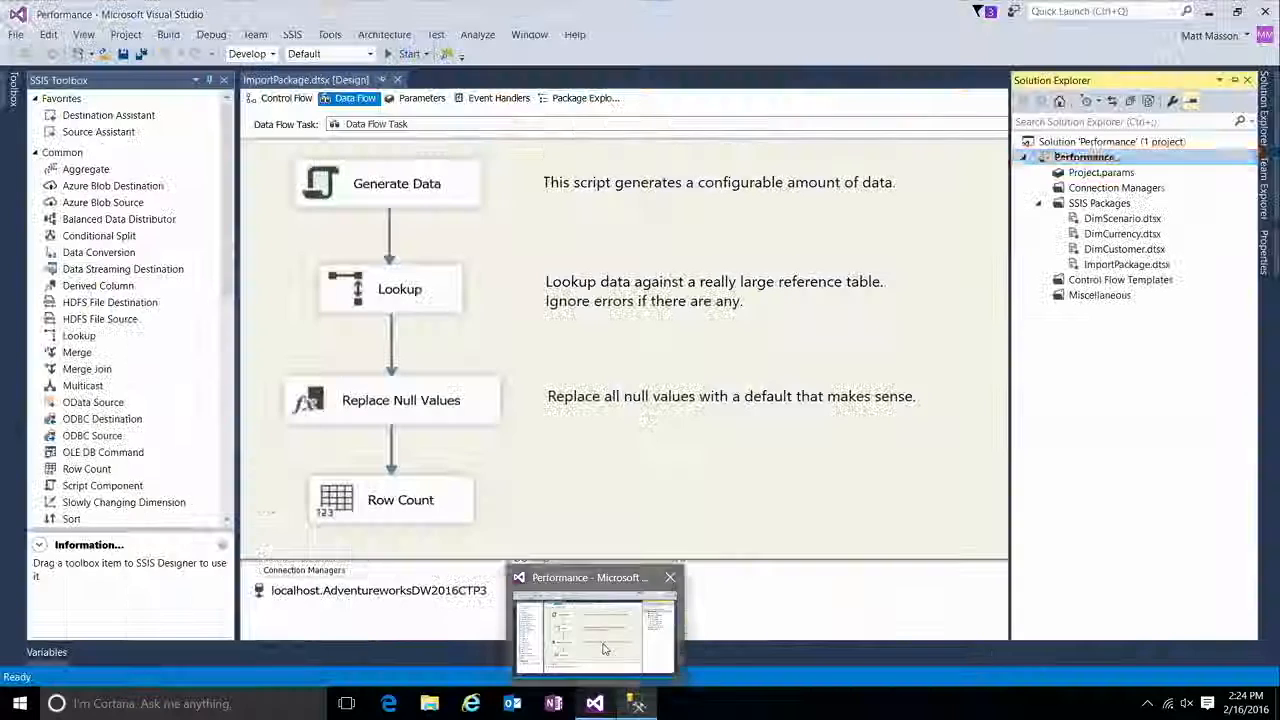
left_click(603, 649)
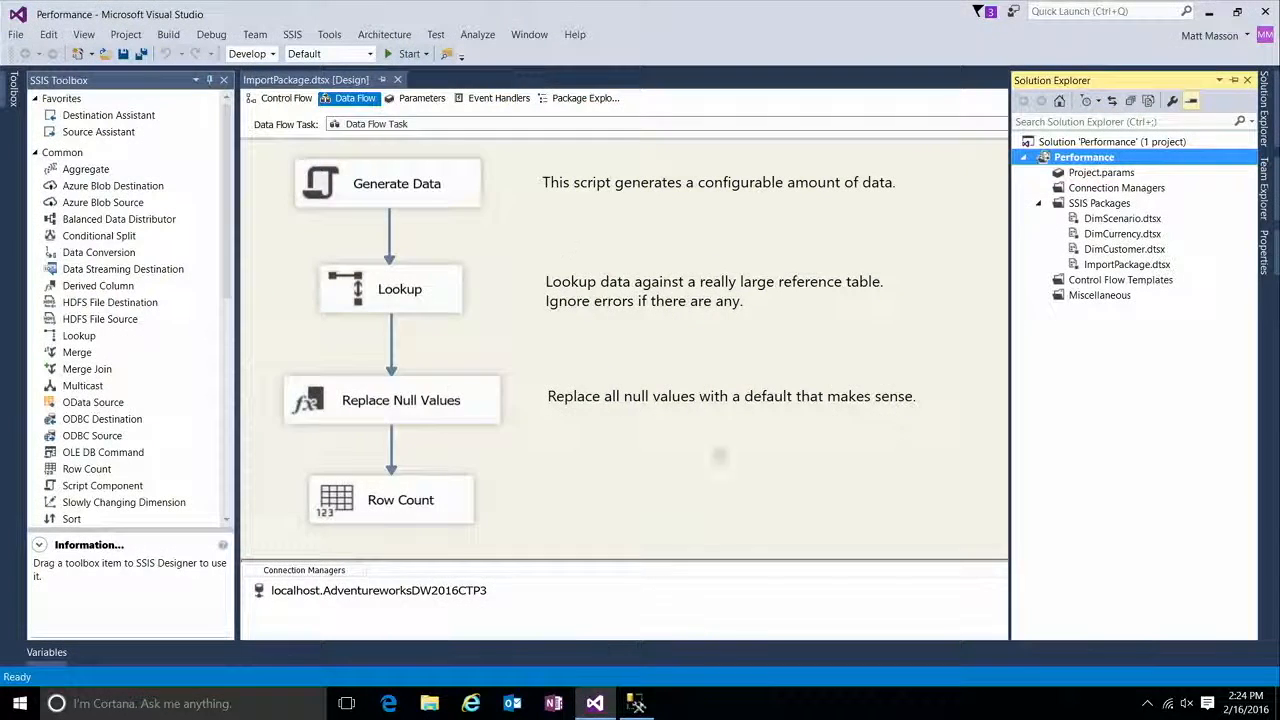
double_click(440, 288)
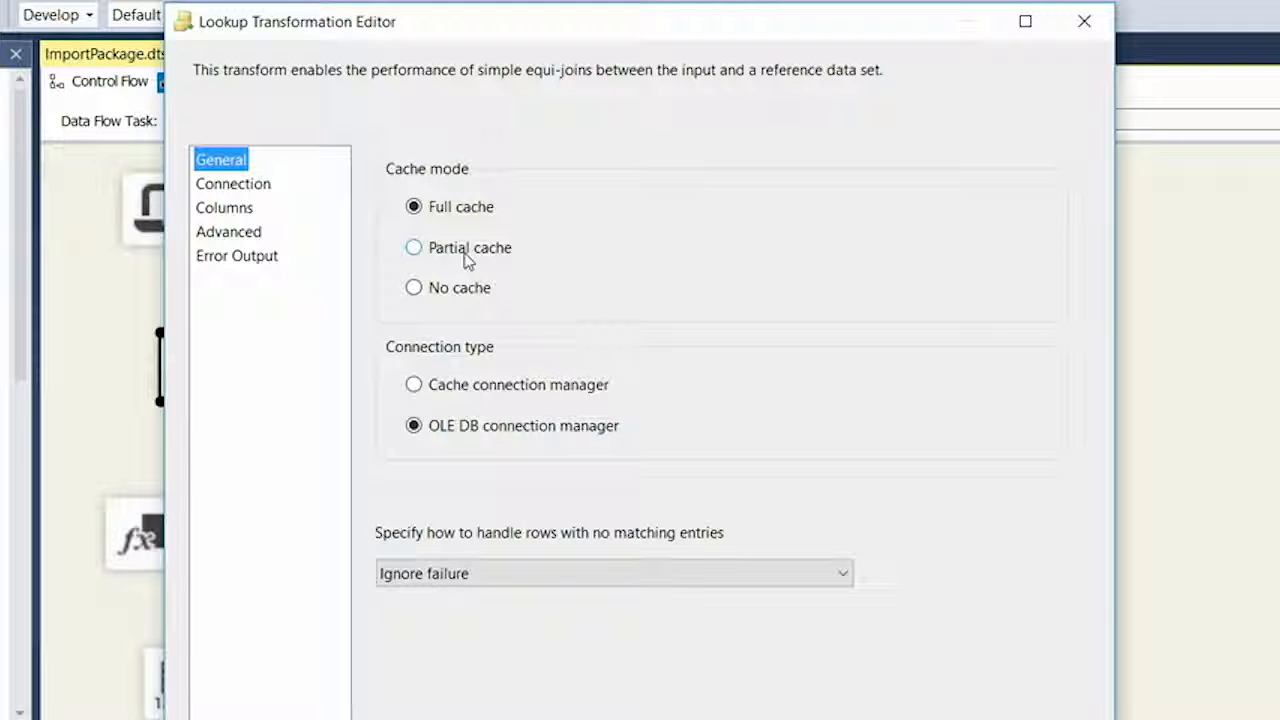
left_click(466, 257)
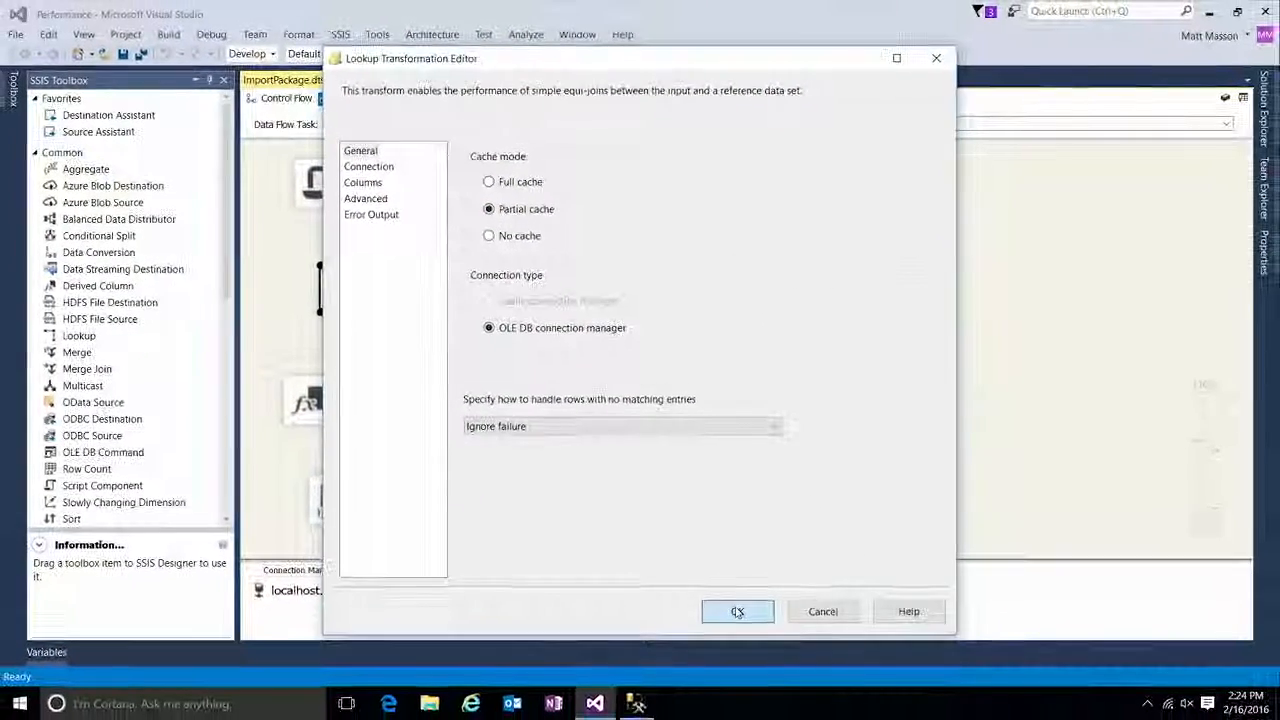
left_click(734, 609)
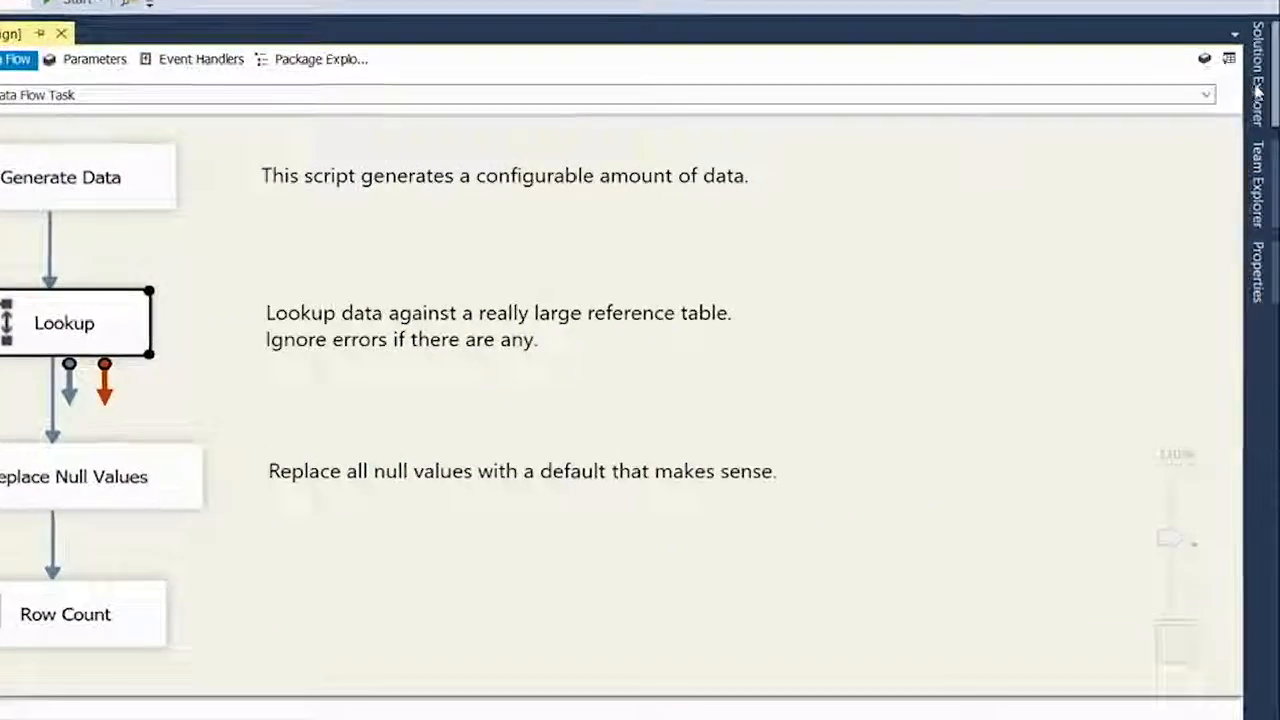
Step: Deploy only the ImportPackage.dtsx package to /SSISDB/PerformanceDemo/Performance on localhost, checking the selected source package along the way
left_click(1263, 117)
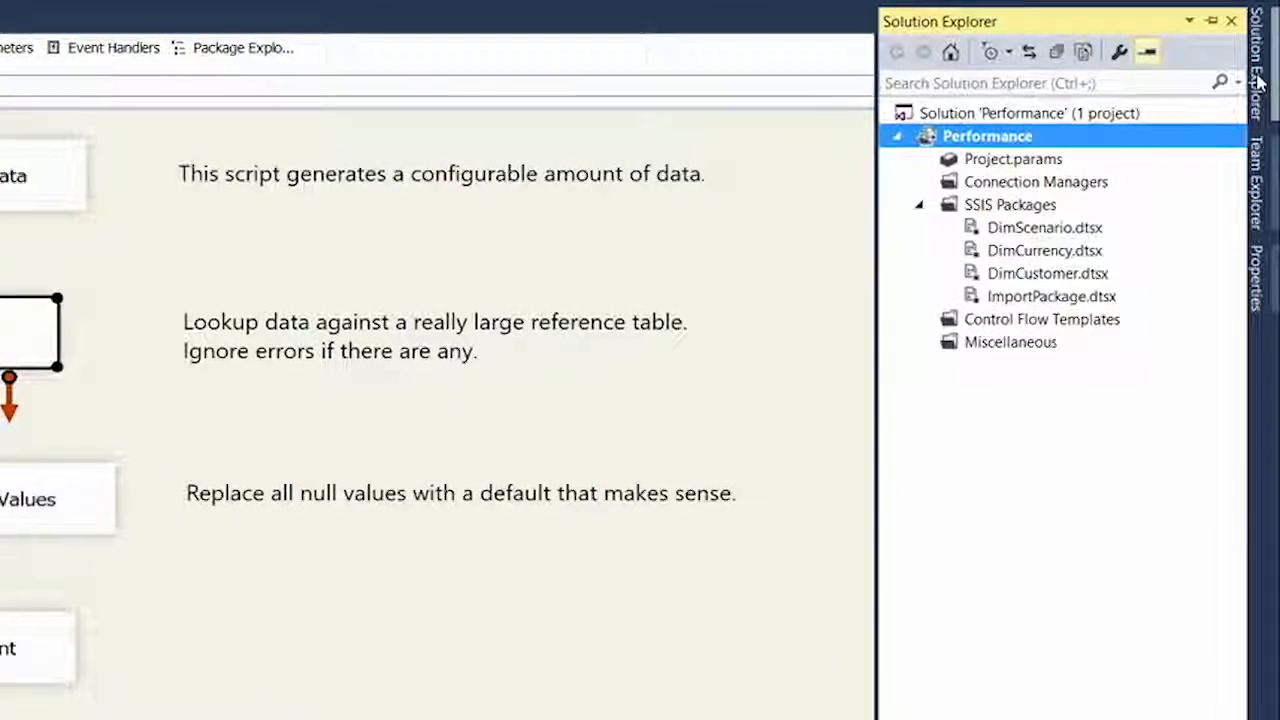
left_click(1034, 296)
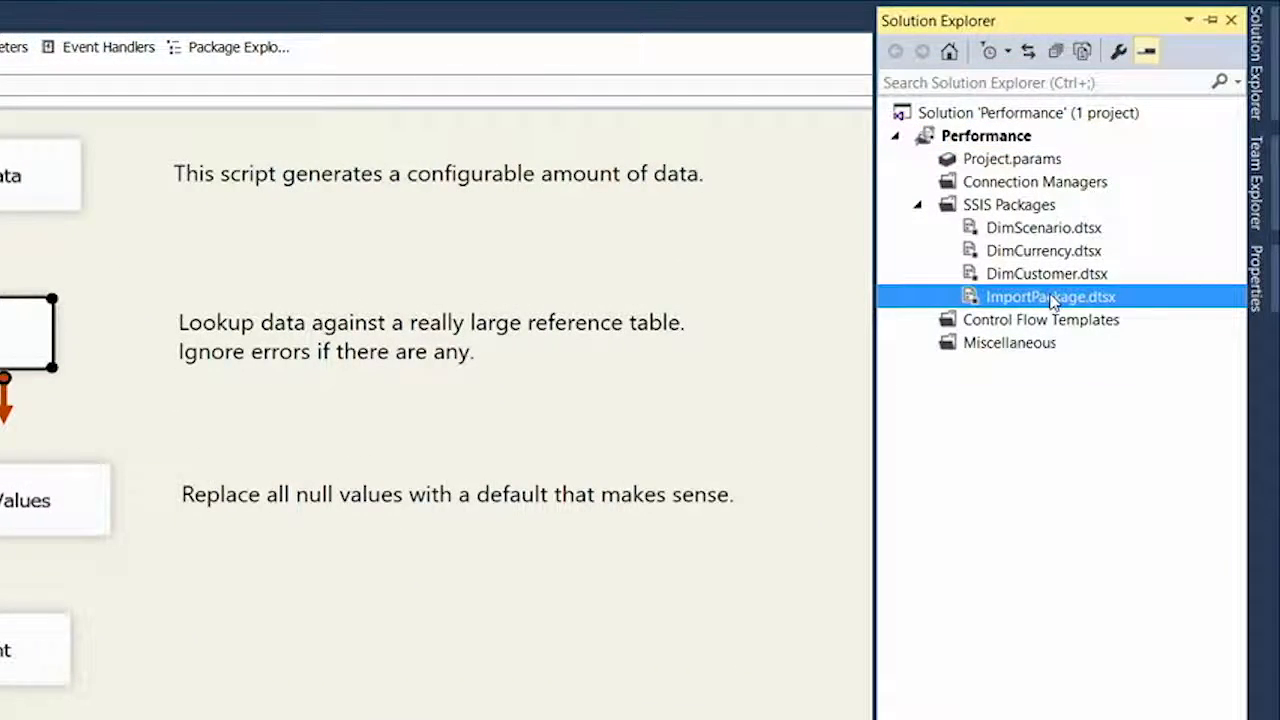
right_click(1081, 308)
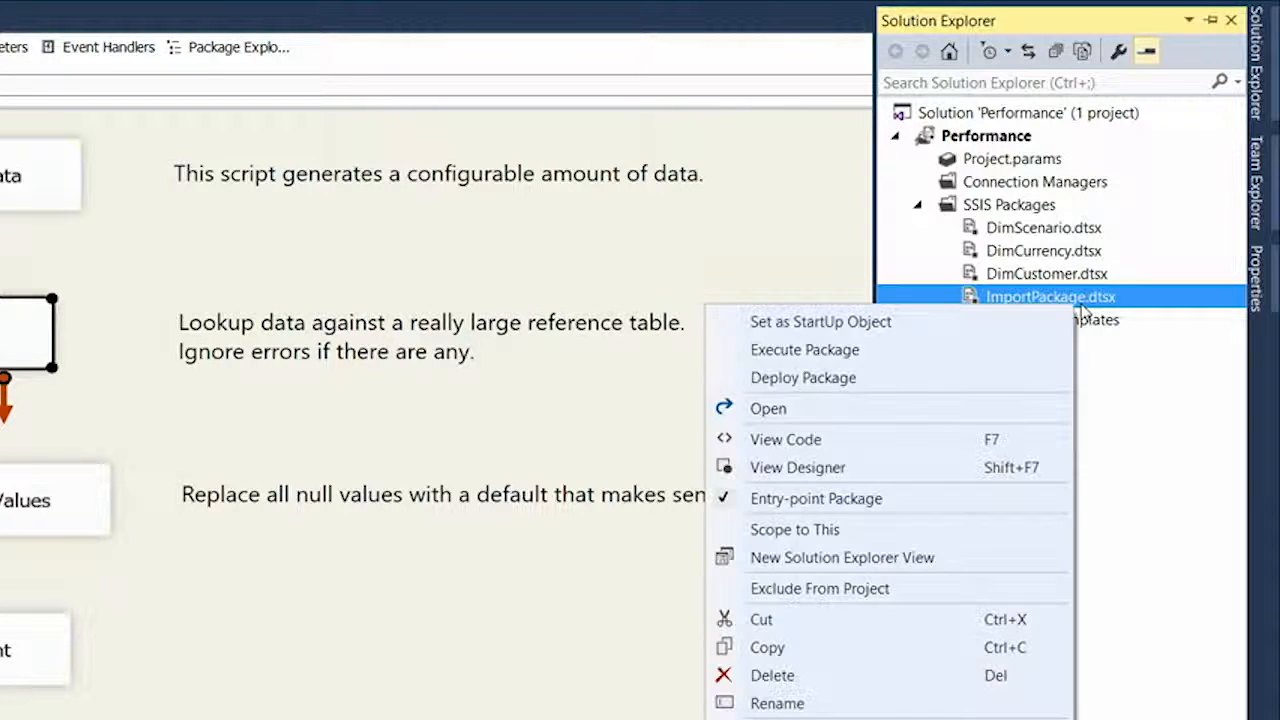
left_click(889, 377)
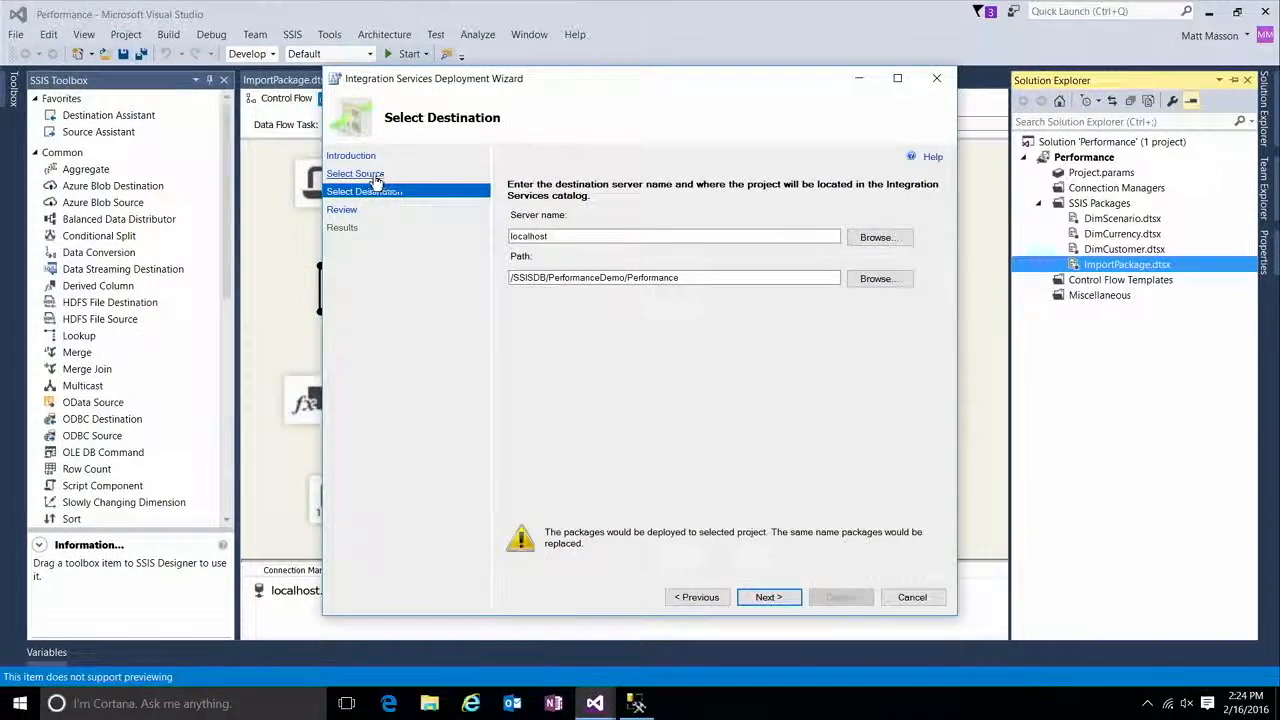
left_click(376, 176)
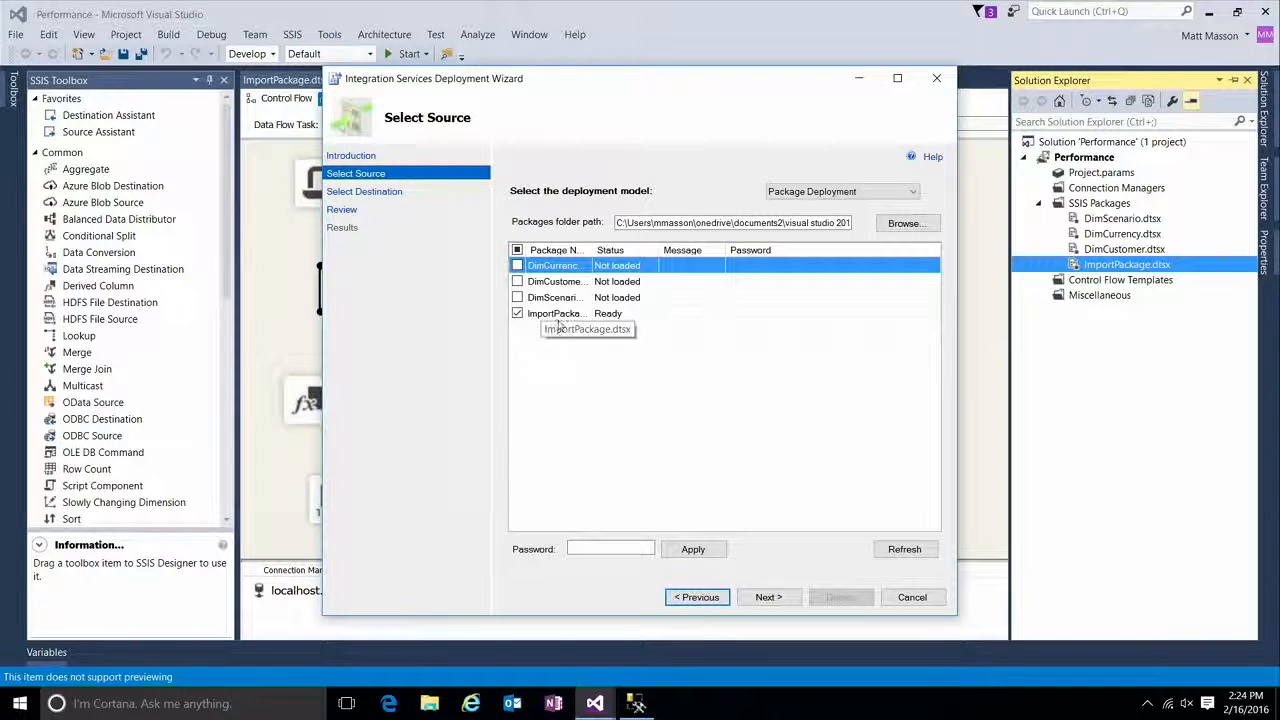
left_click(375, 194)
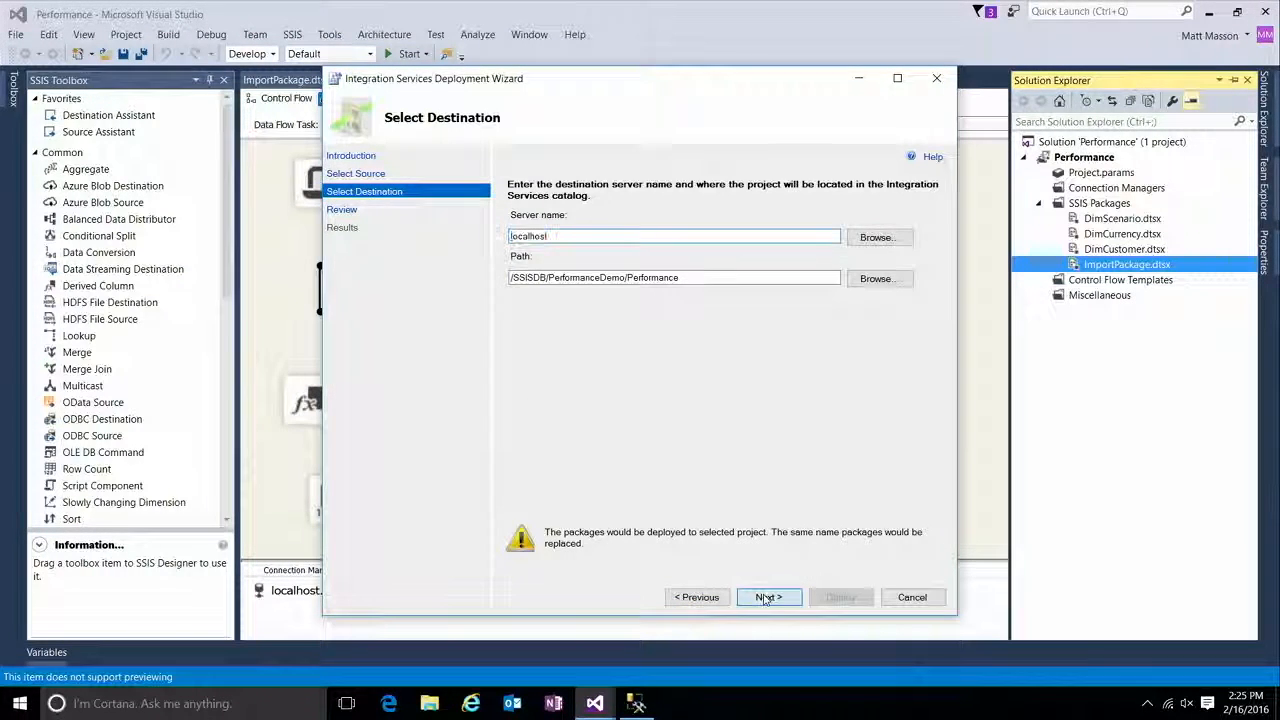
left_click(768, 597)
left_click(840, 597)
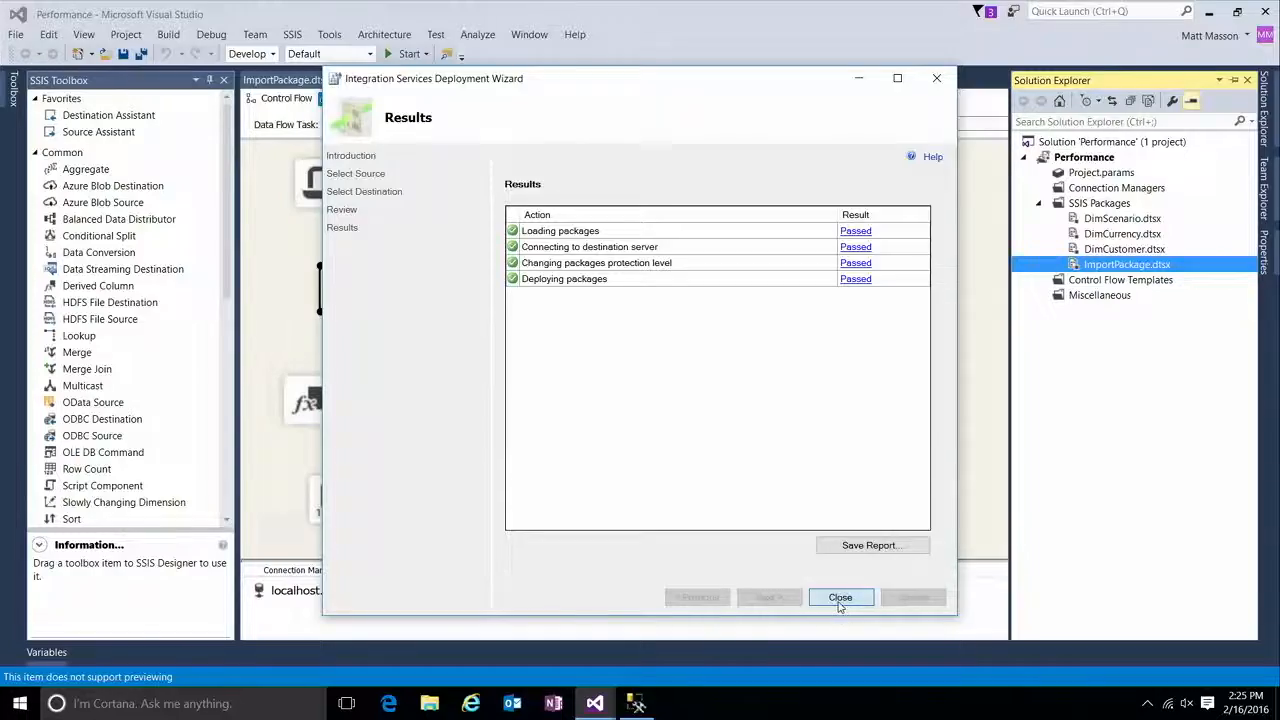
left_click(840, 600)
Step: Switch to SQL Server Management Studio and execute ImportPackage.dtsx from the PerformanceDemo folder's Performance project with the customized DemoLoggingLevel
left_click(636, 703)
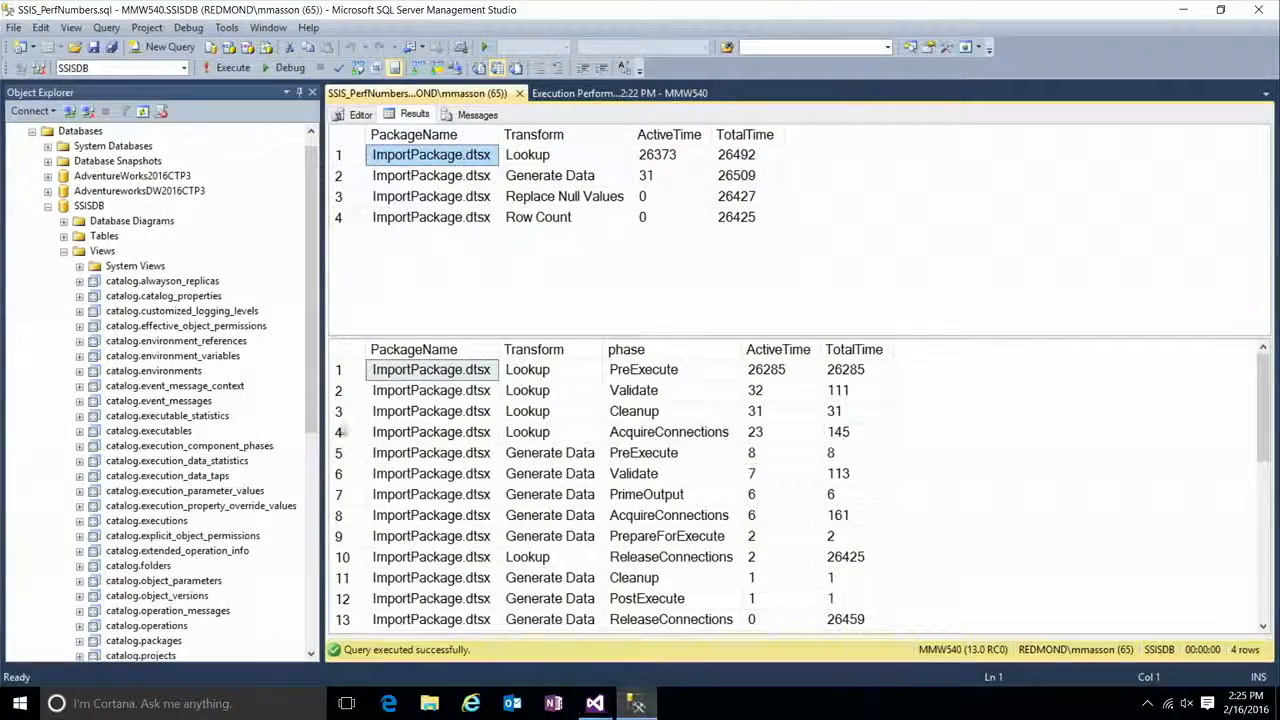
left_click(352, 115)
left_click_drag(312, 246, 314, 495)
left_click(64, 626)
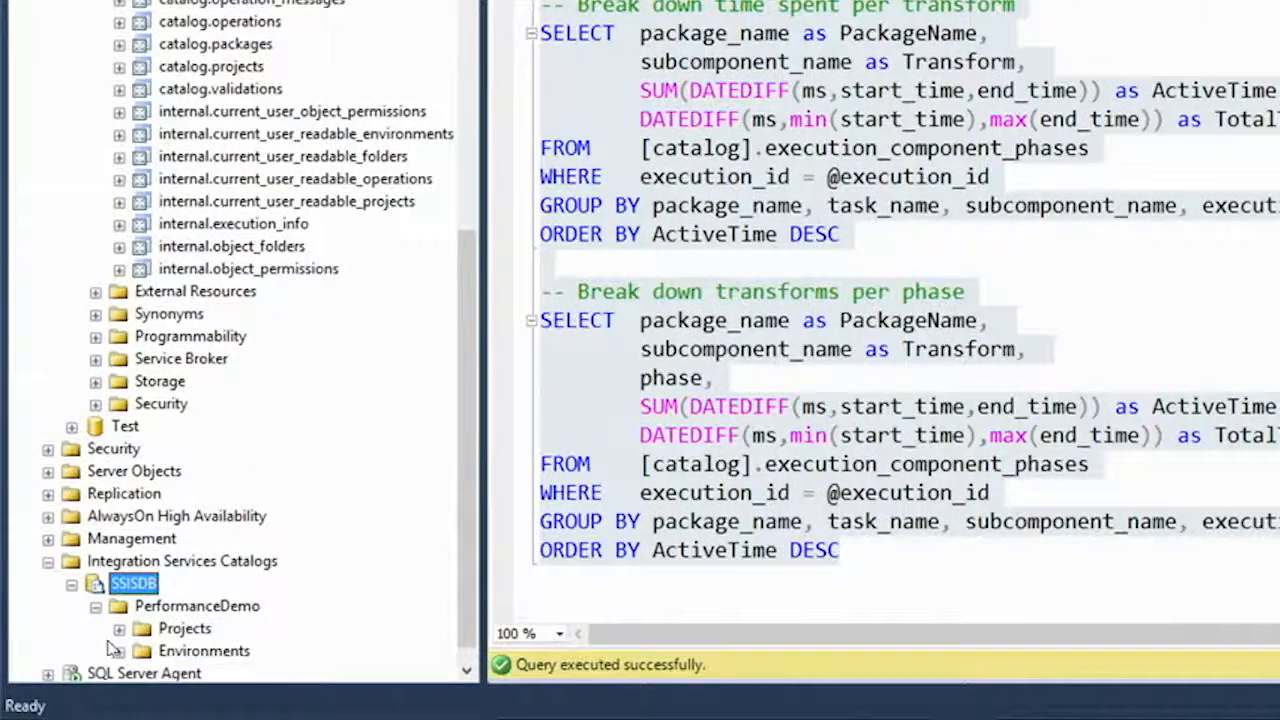
left_click(119, 628)
left_click(141, 606)
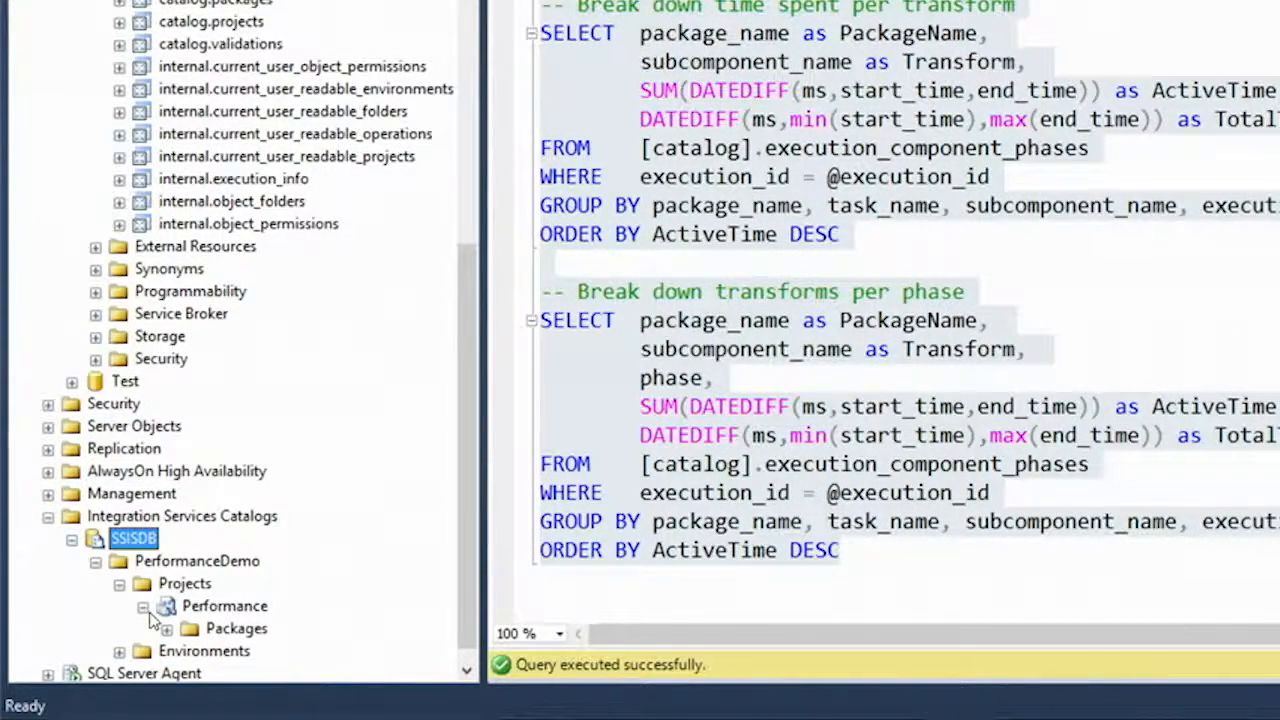
left_click(166, 606)
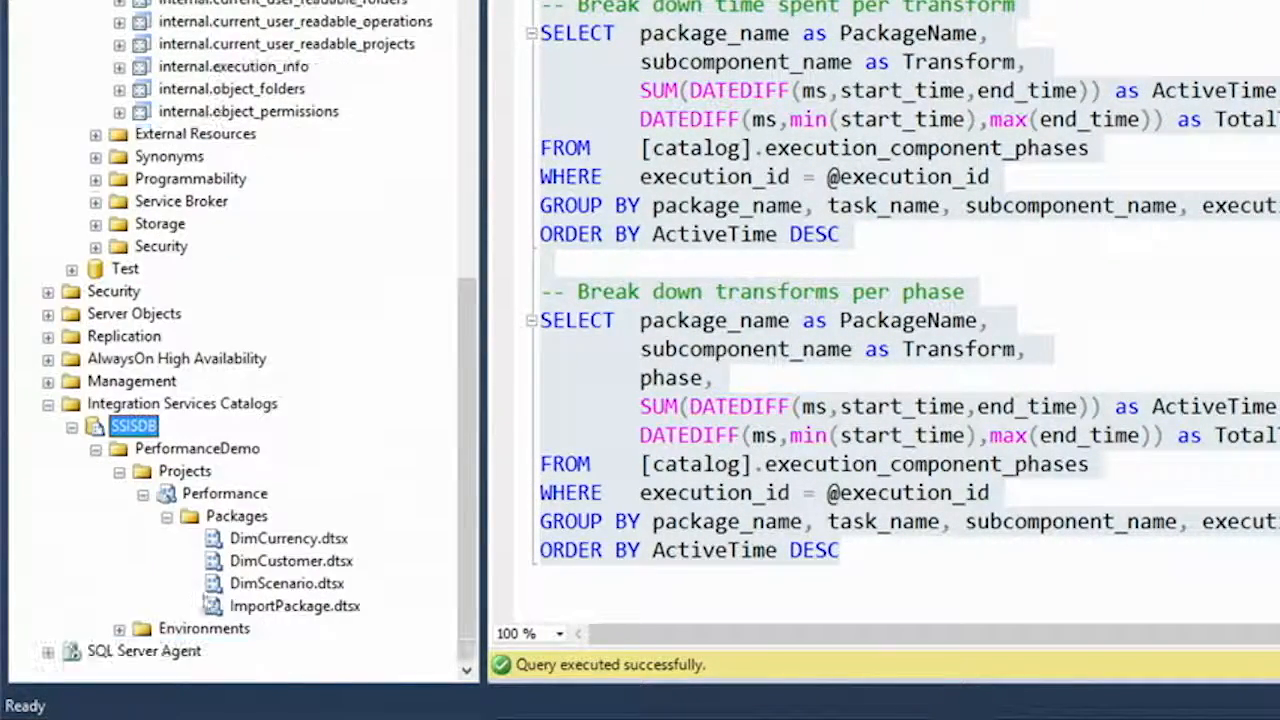
right_click(305, 610)
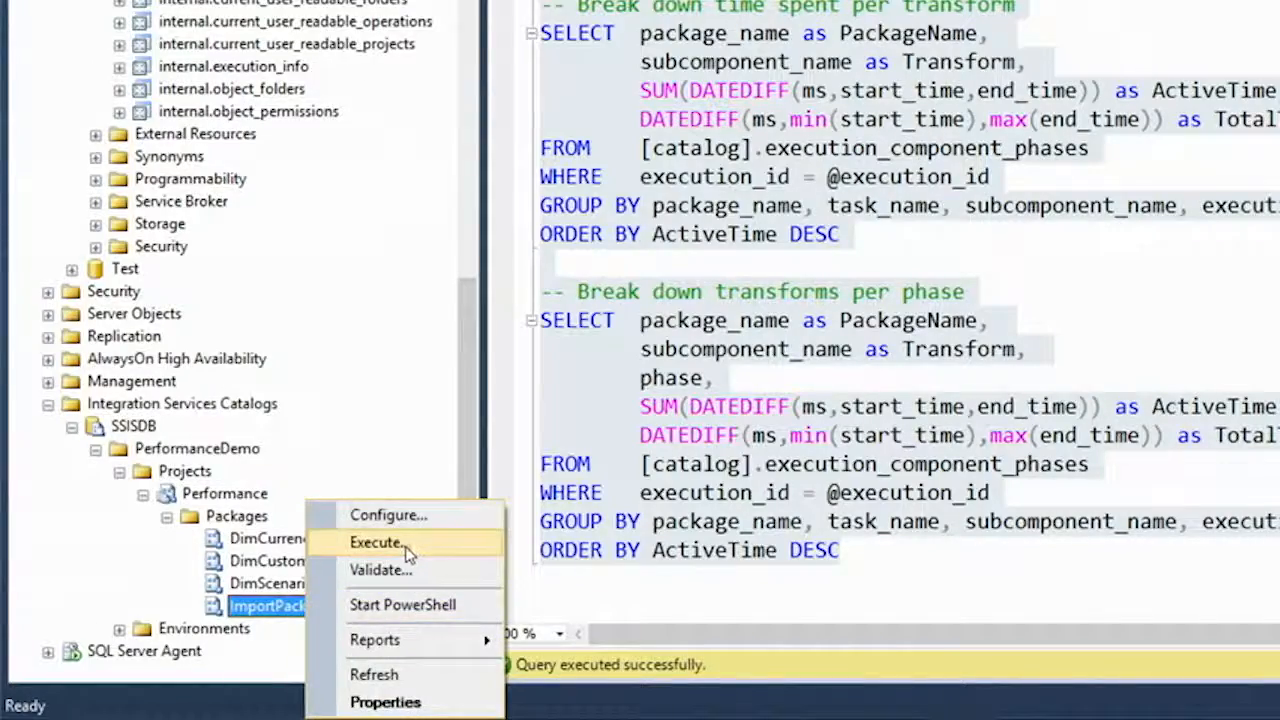
left_click(404, 546)
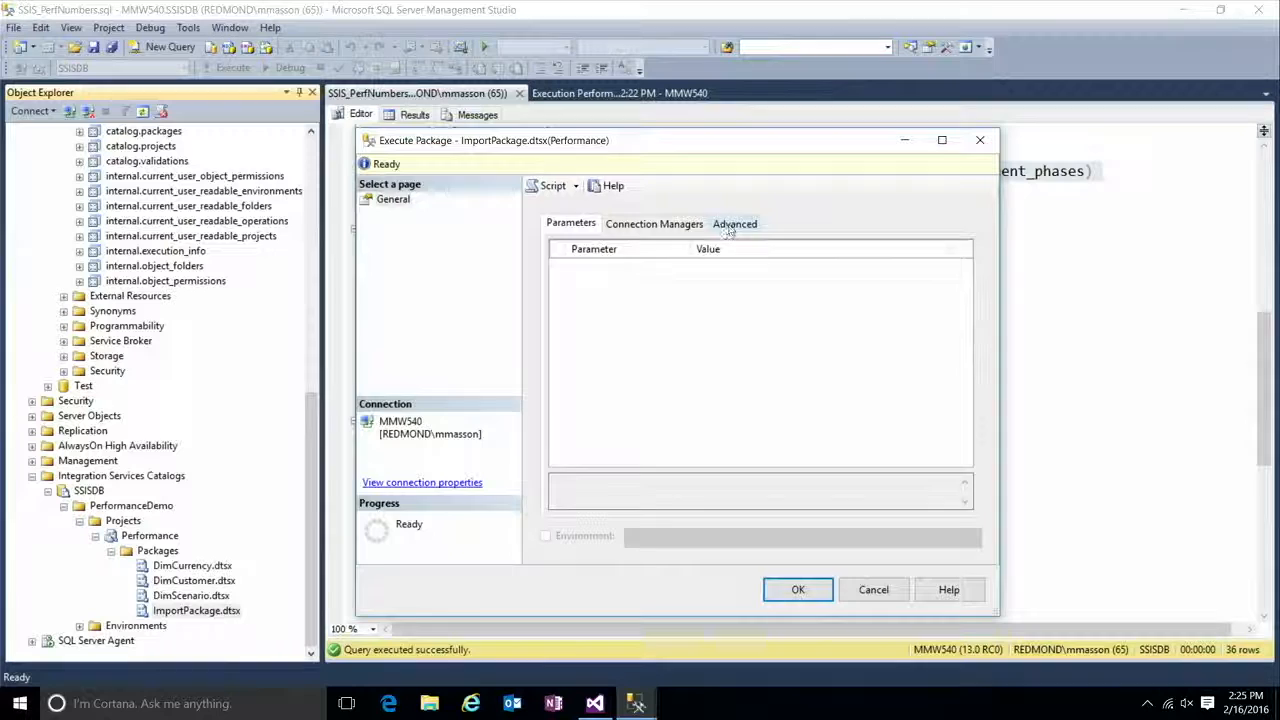
left_click(728, 228)
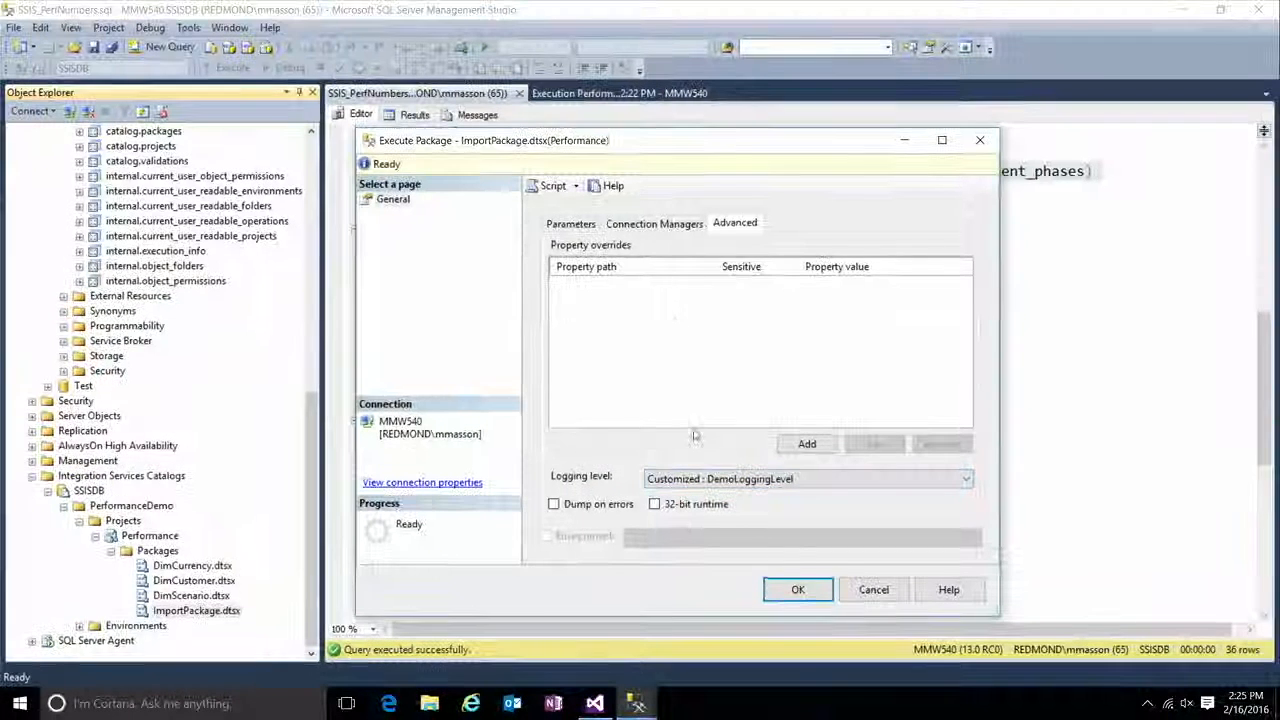
left_click(796, 590)
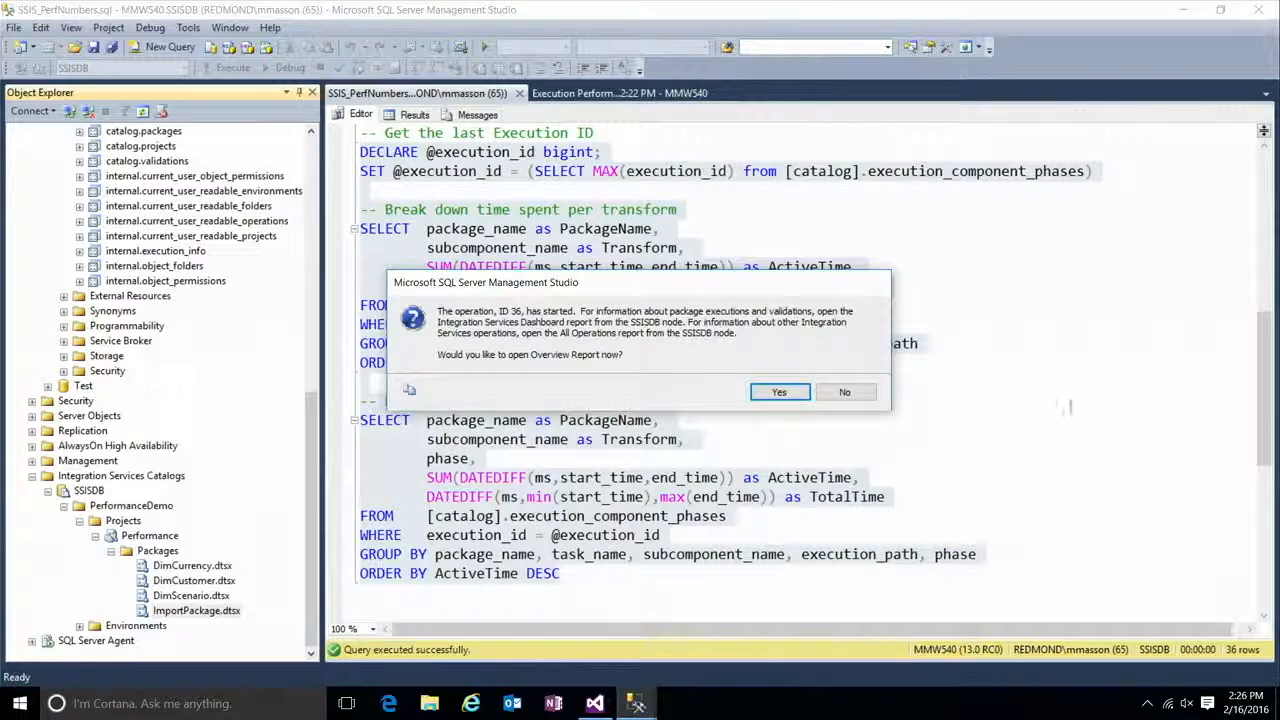
Step: Open the Overview report for the started execution and review its status, duration and parameters used
left_click(781, 393)
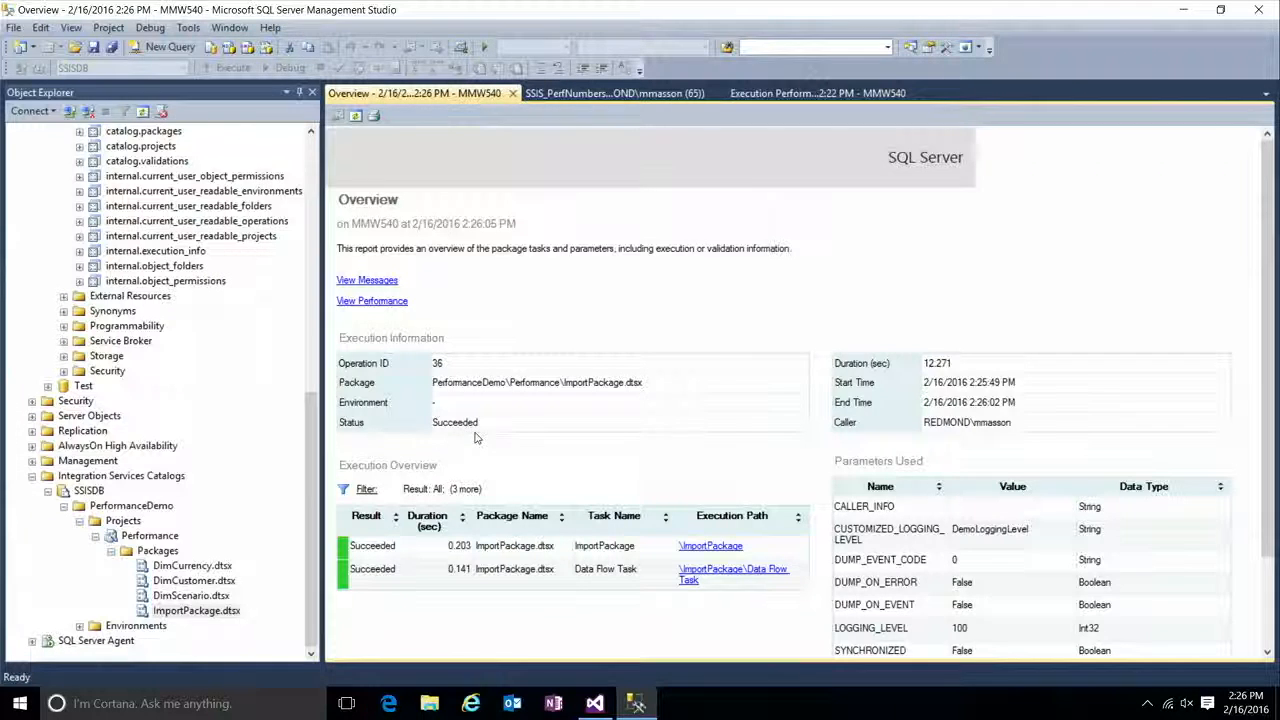
scroll(470, 460, "down", 3)
scroll(800, 390, "up", 3)
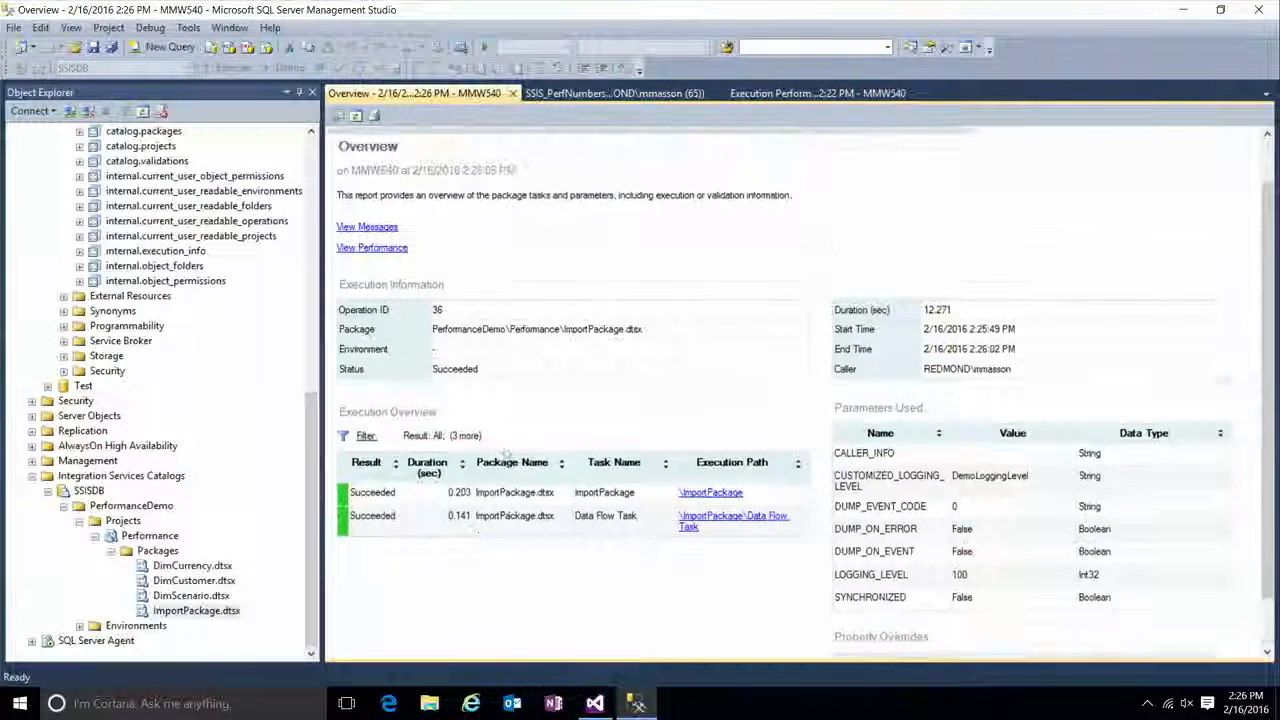
Step: Rerun the selected Performance queries in SSIS_PerfNumbers.sql and check the Lookup transform's ActiveTime
left_click(648, 93)
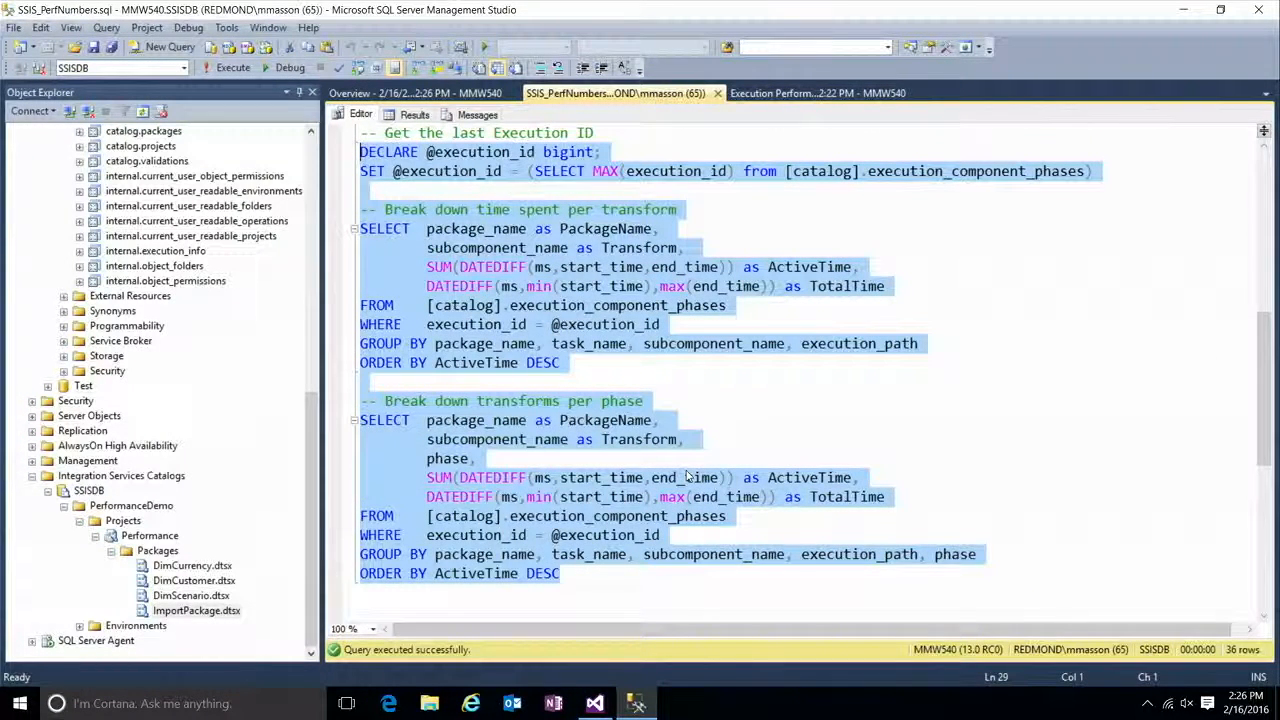
left_click(233, 67)
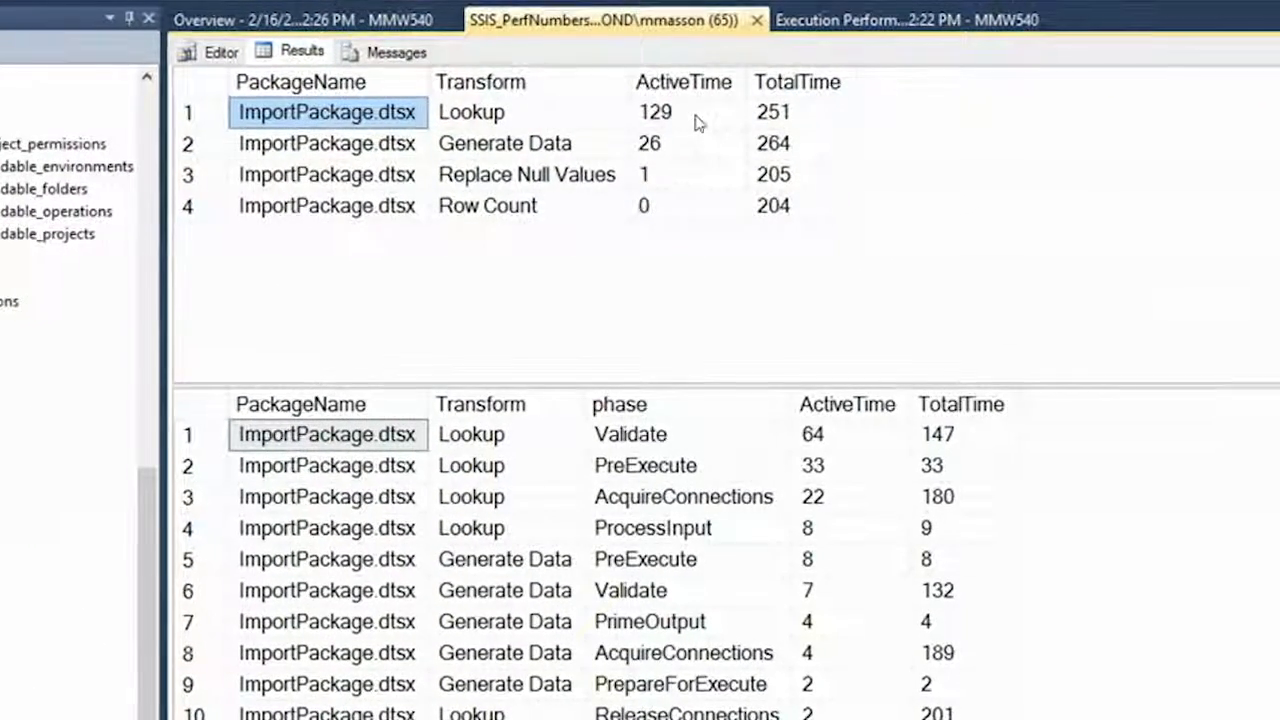
left_click(698, 122)
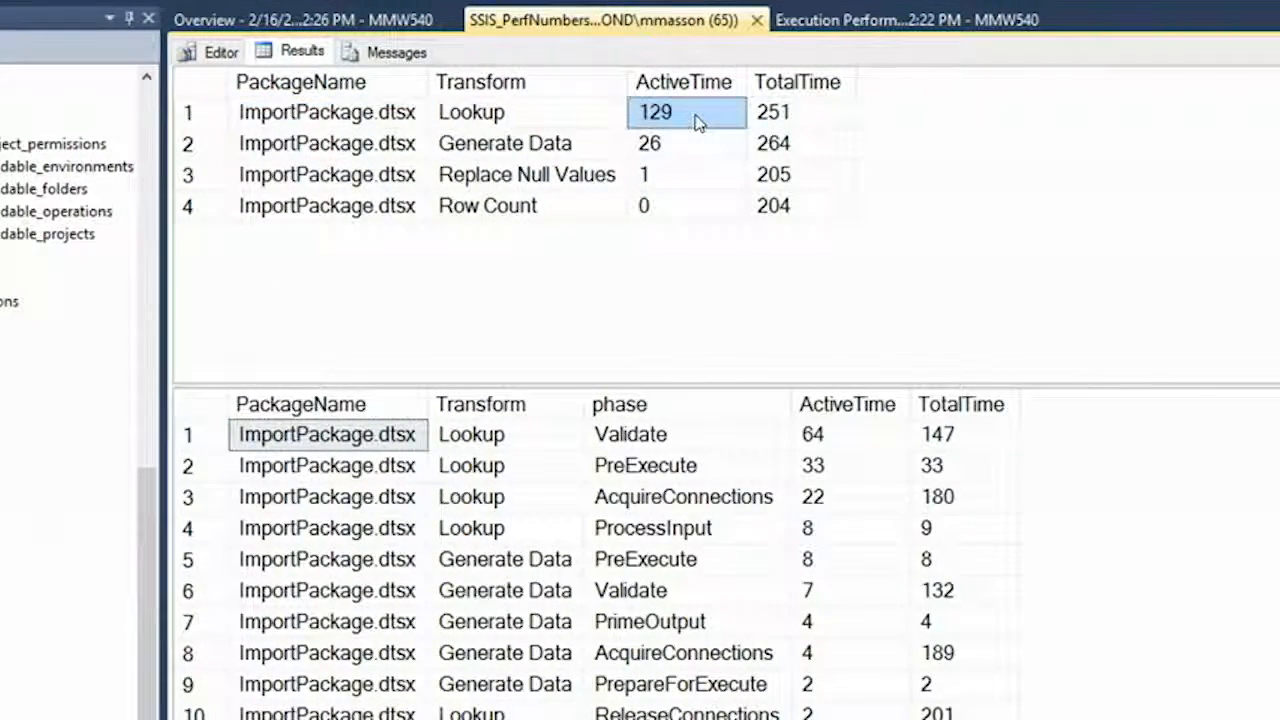